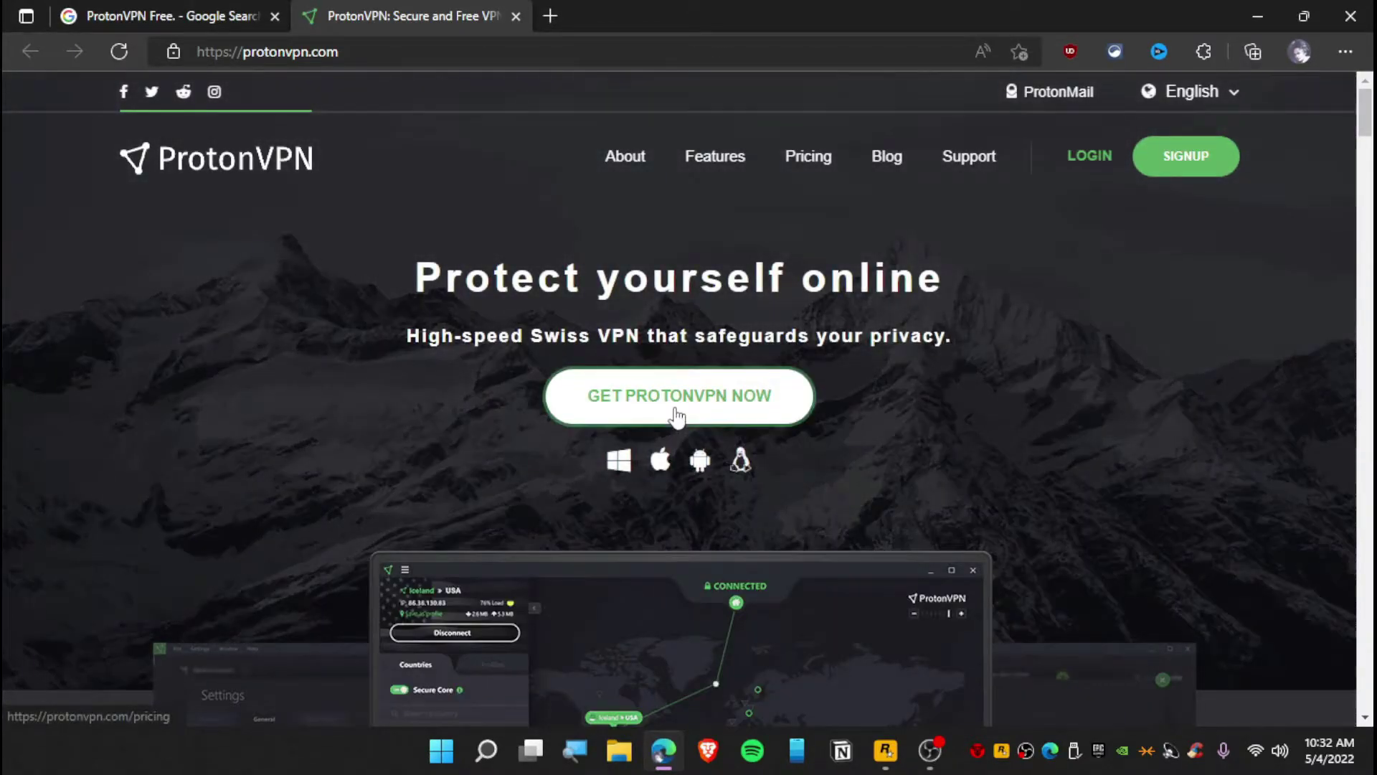
Step: Go from the ProtonVPN homepage to the pricing page and scroll down to the plan features
left_click(676, 414)
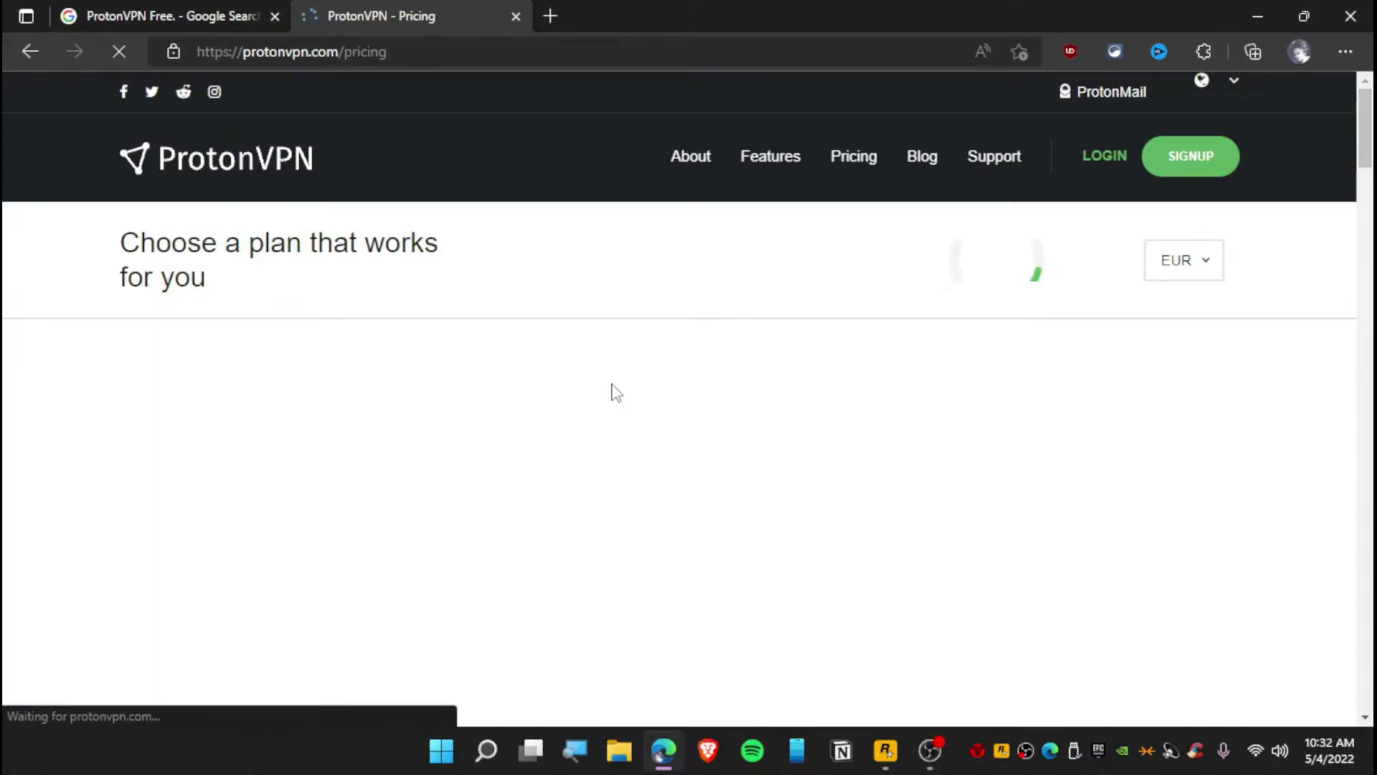
scroll(345, 452, "down", 4)
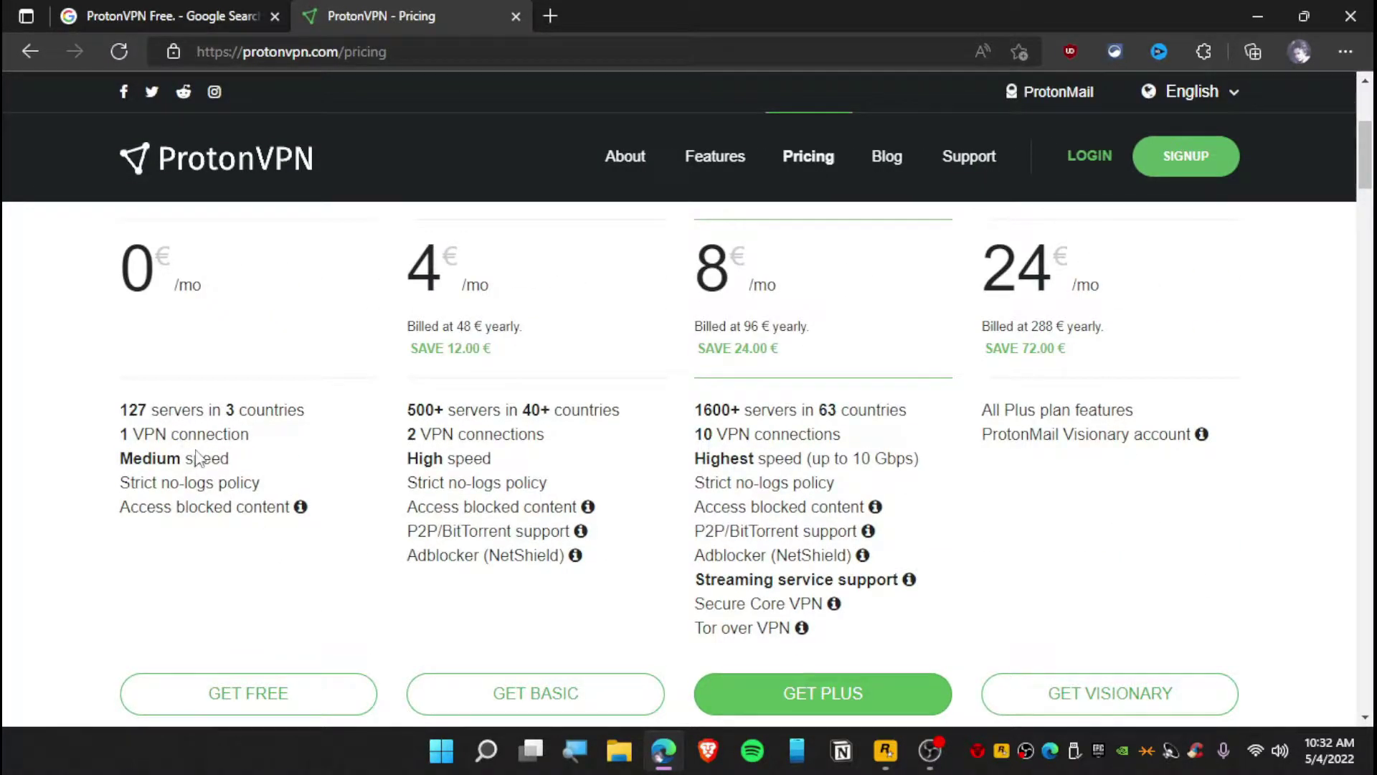
Step: Choose the Free plan and enter a username and the password twice on the sign-up form
scroll(199, 457, "down", 4)
left_click(248, 401)
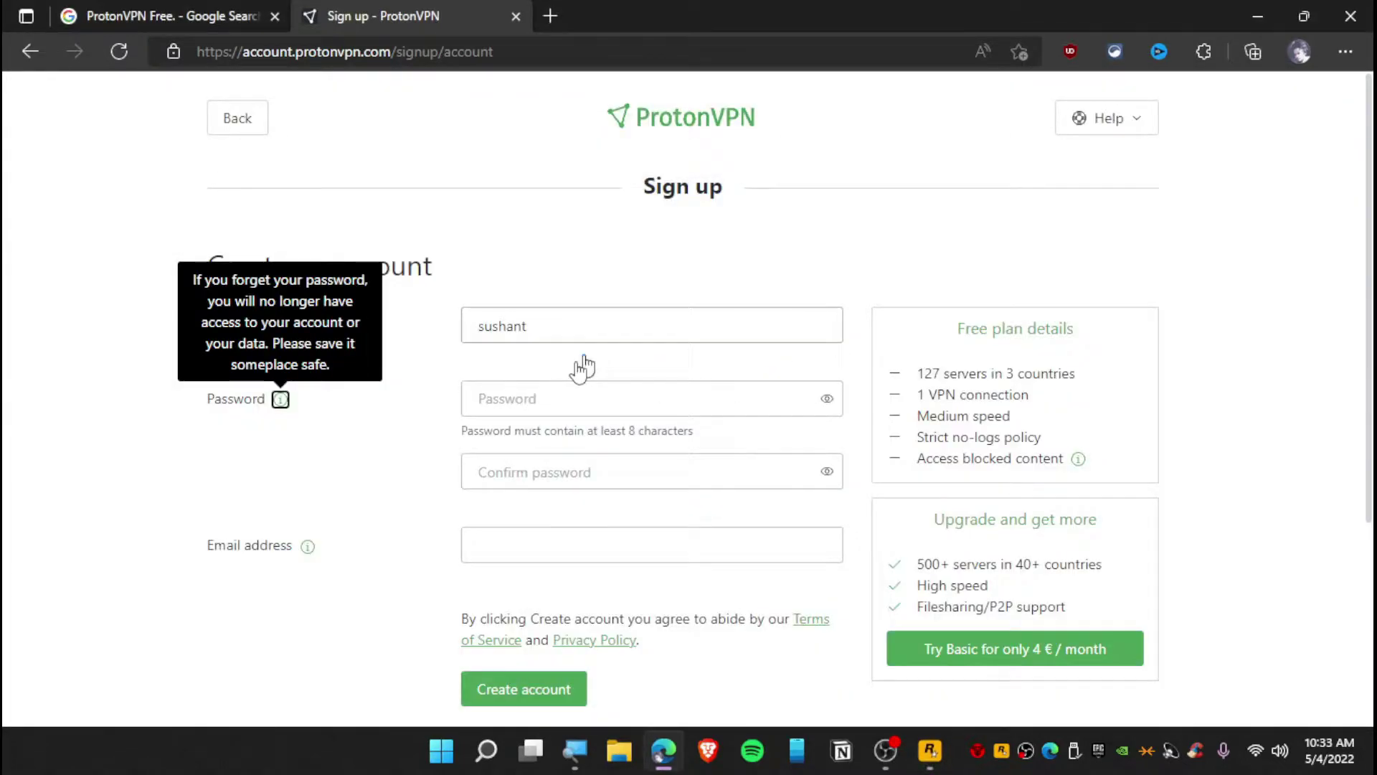
left_click(529, 560)
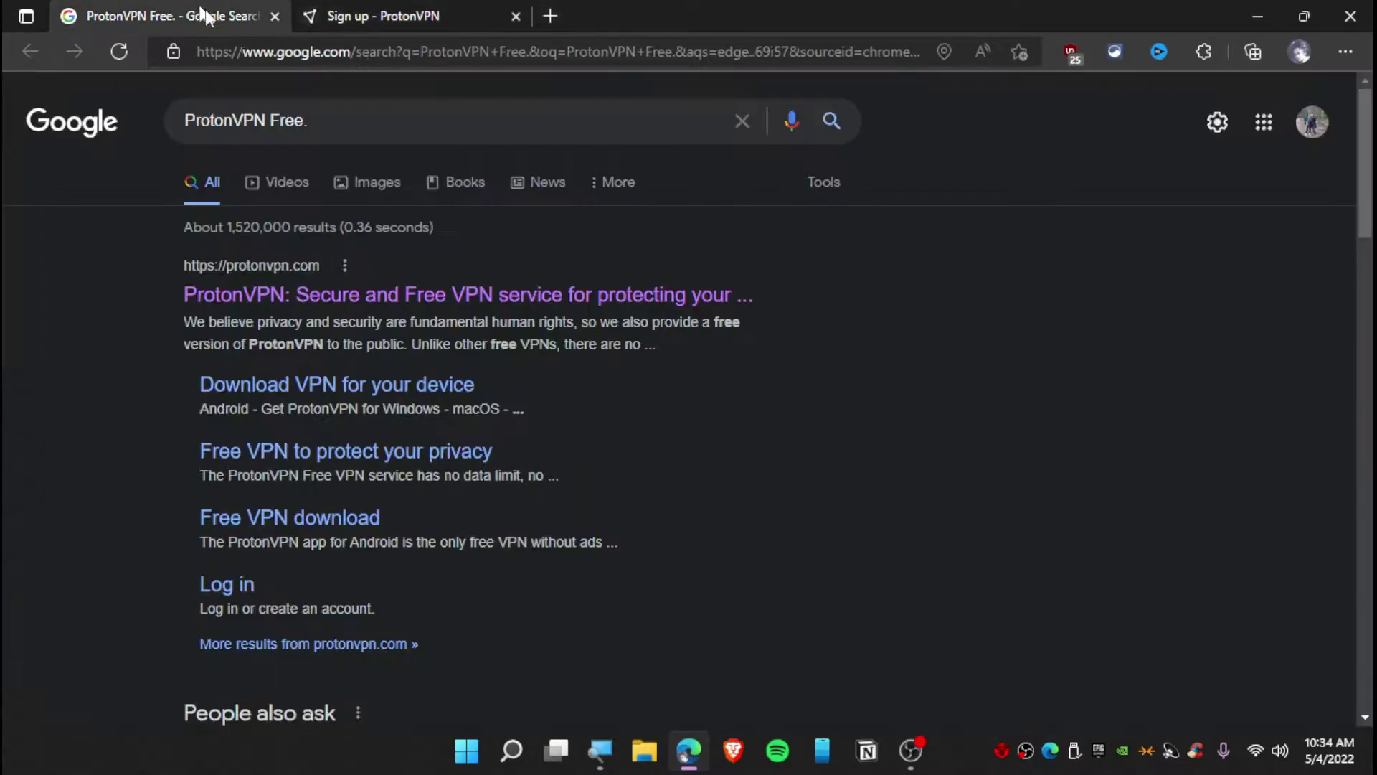
Step: Search 'temp email', open temp-mail.org, and select its generated disposable address for copying
left_click(252, 16)
left_click(275, 43)
type("temp email")
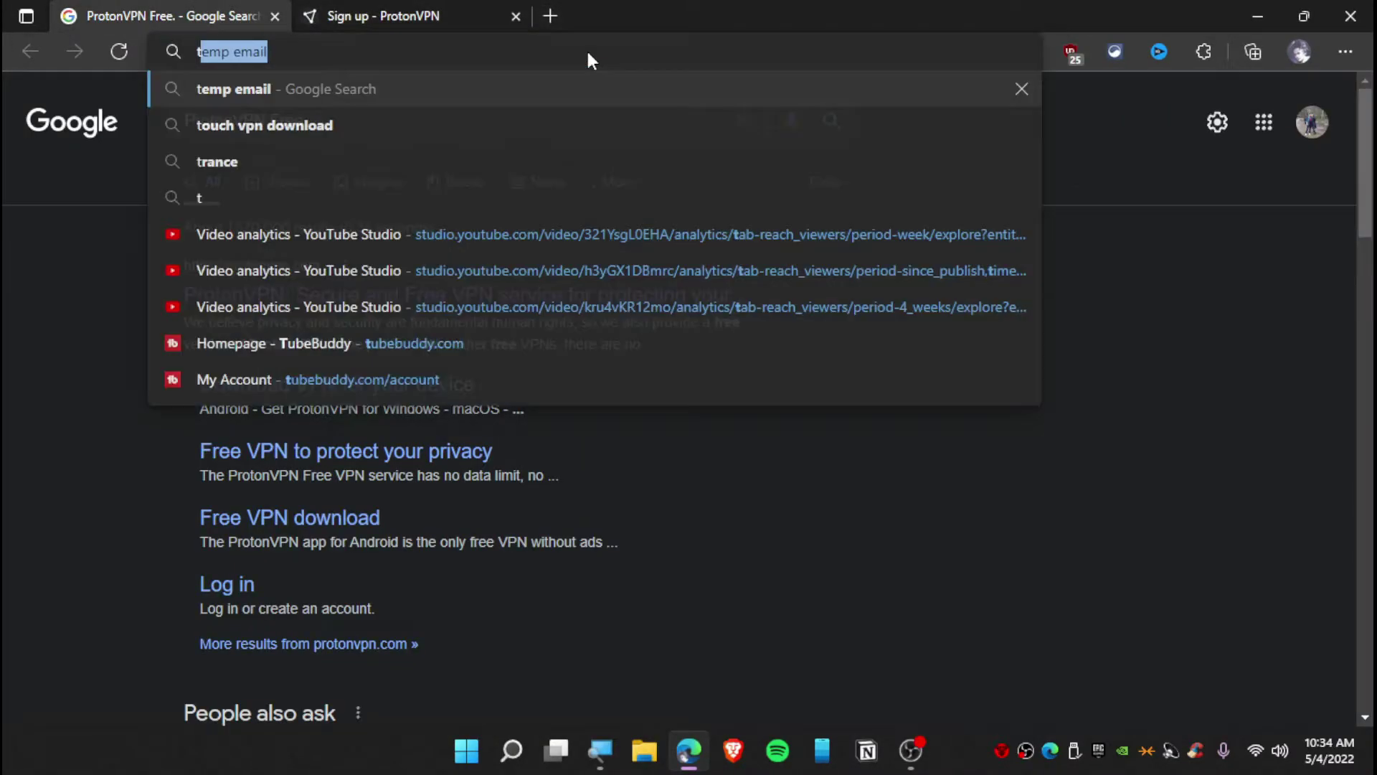
key("Return")
left_click(481, 278)
left_click(274, 16)
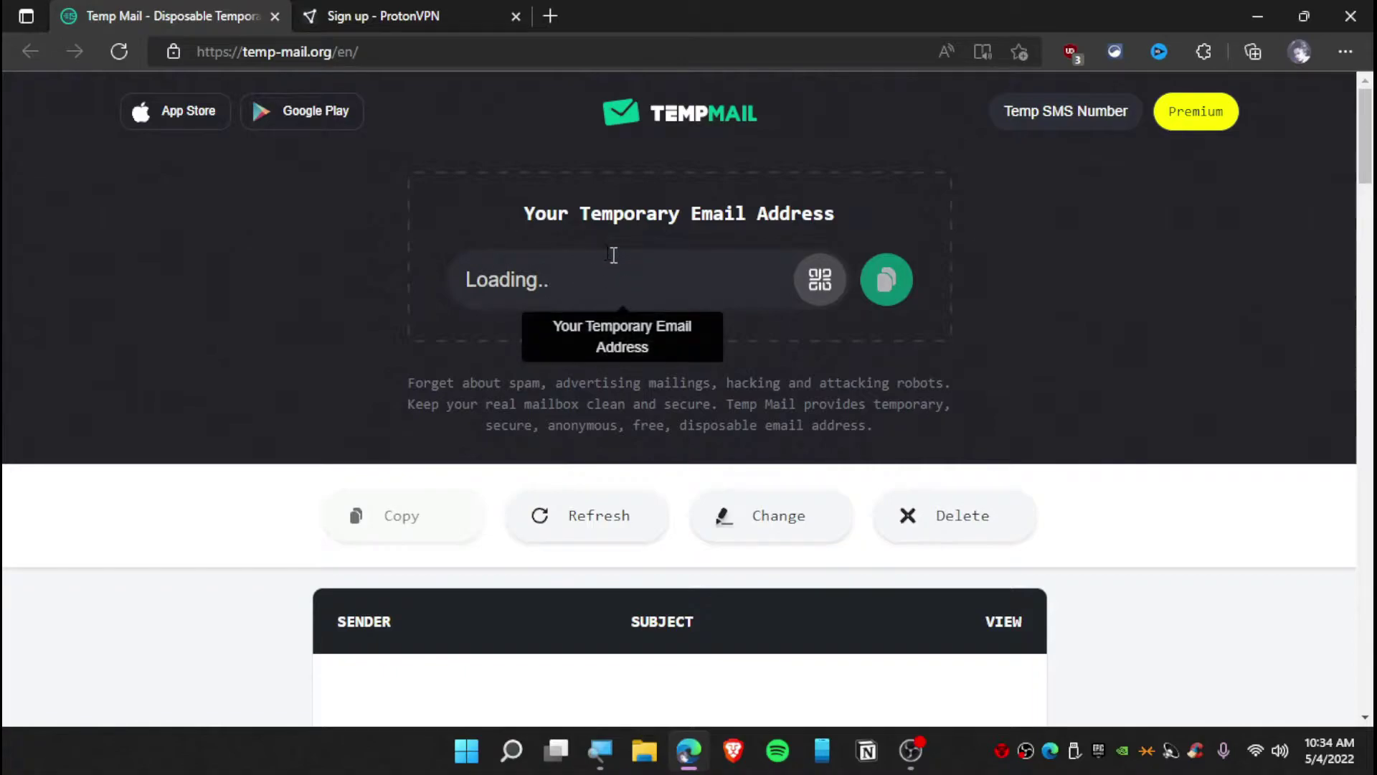
left_click(585, 279)
right_click(585, 278)
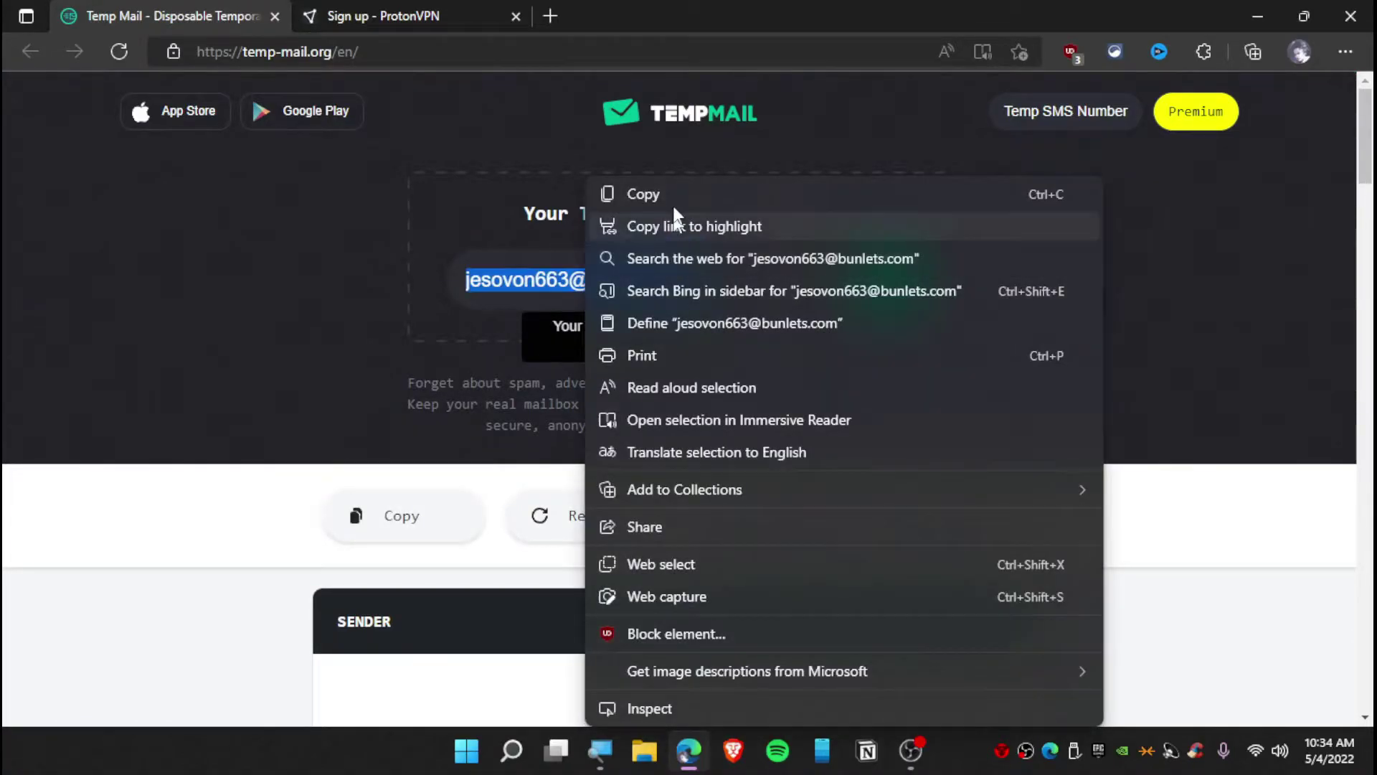
Step: Paste the temporary address into the email field and submit, appending 162 to the username
left_click(635, 192)
left_click(459, 13)
scroll(559, 467, "down", 3)
key("ctrl+v")
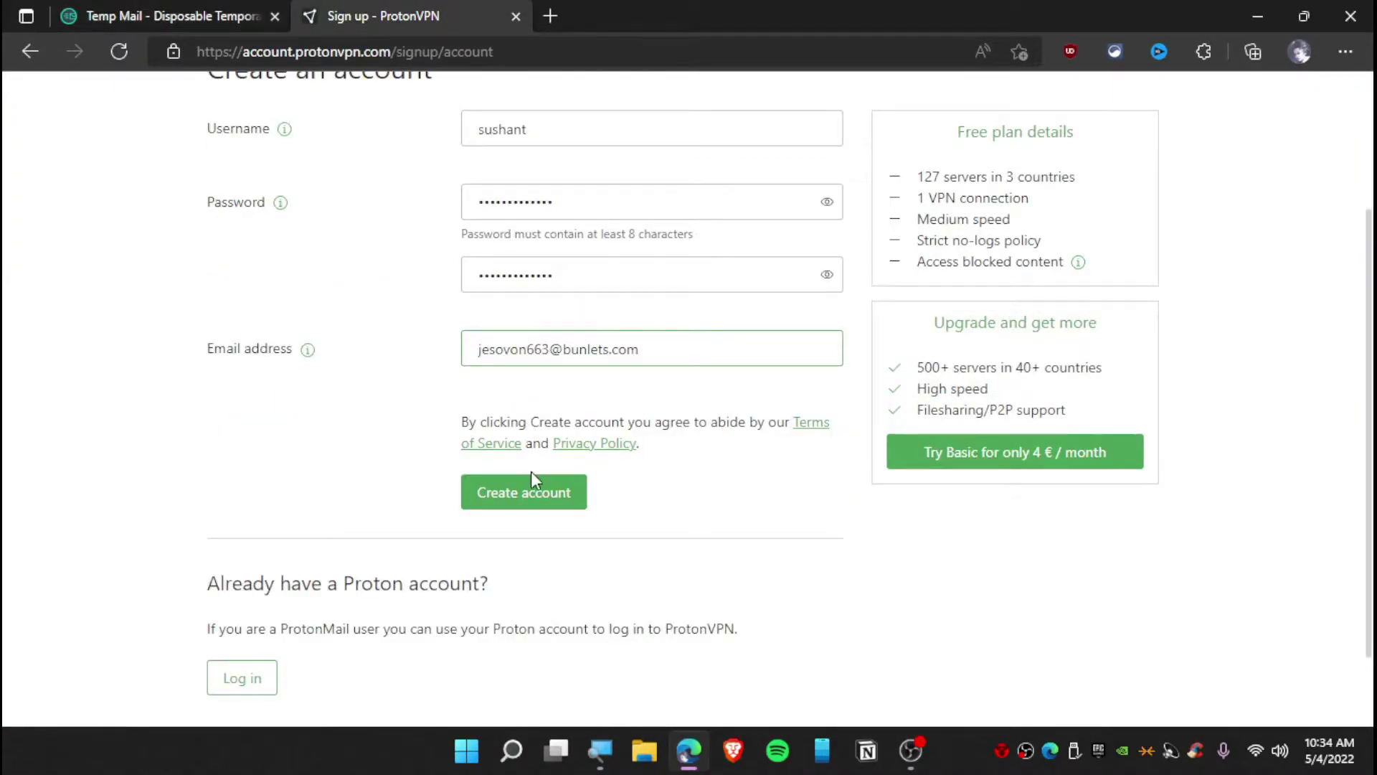
left_click(526, 490)
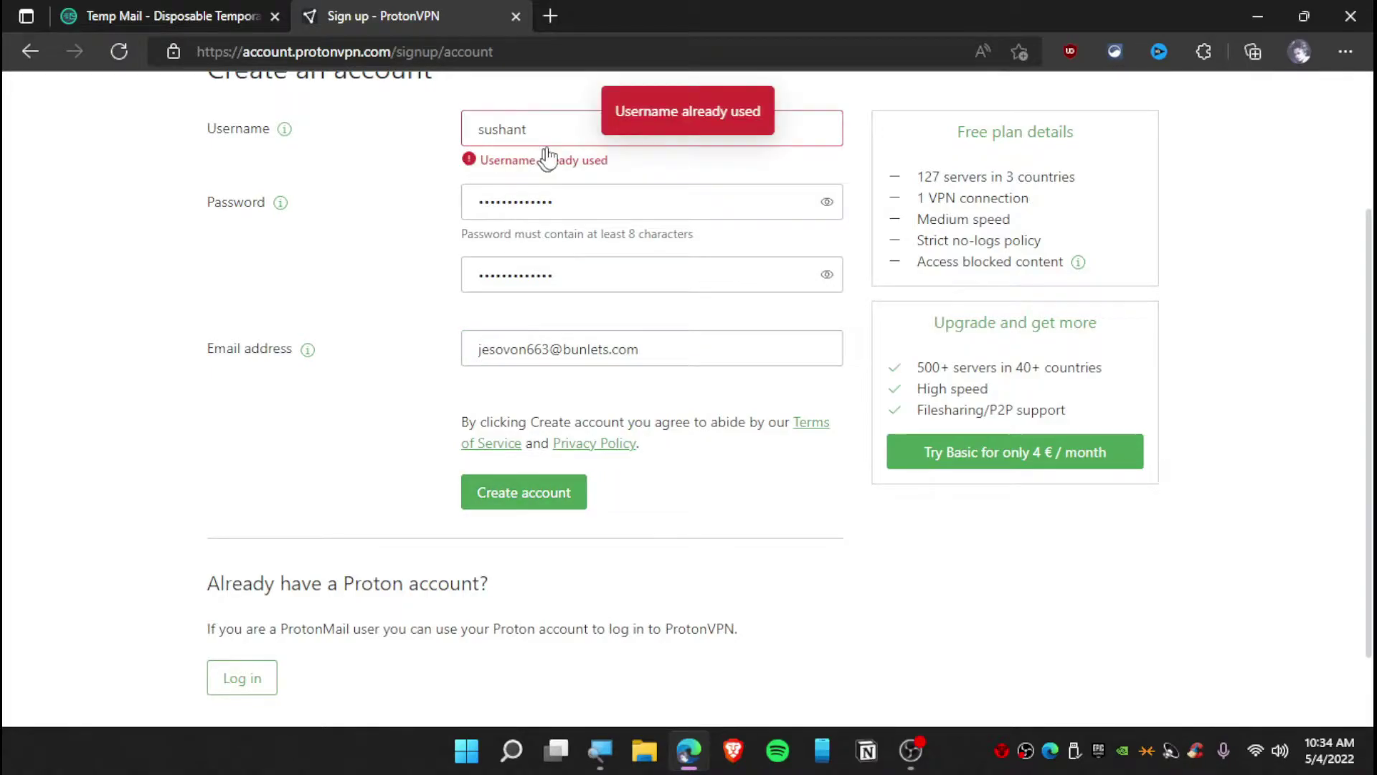
type("162")
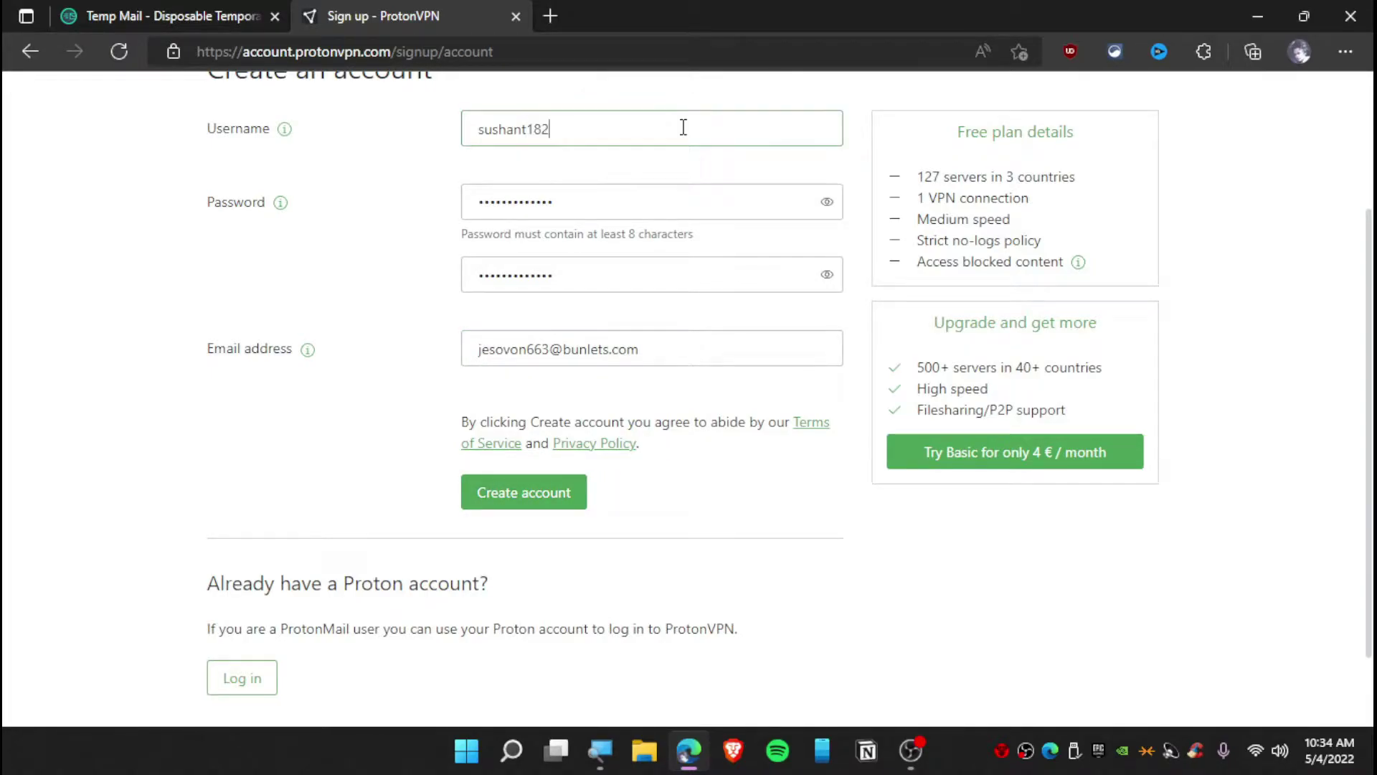
left_click(523, 492)
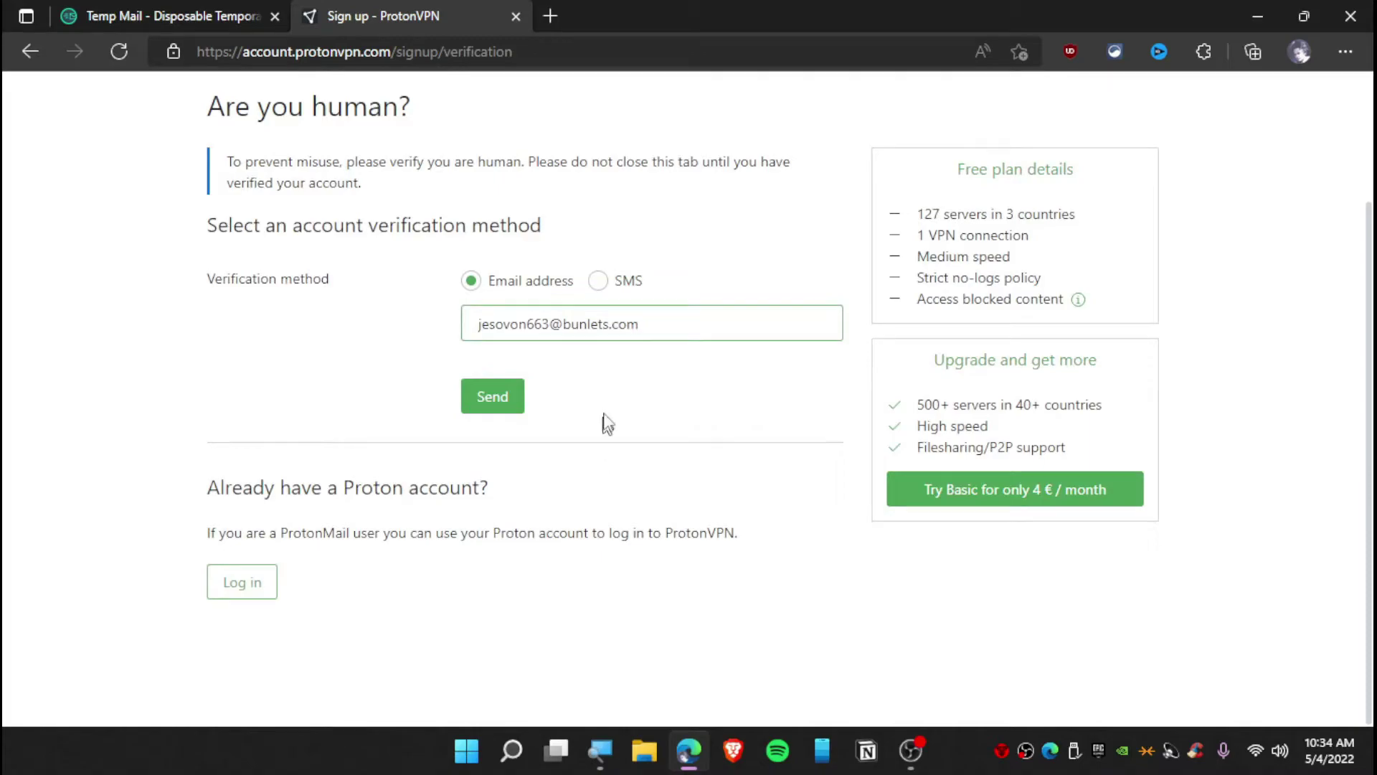
Step: Send a verification code, copy it from the Temp Mail inbox, and verify the account
left_click(502, 402)
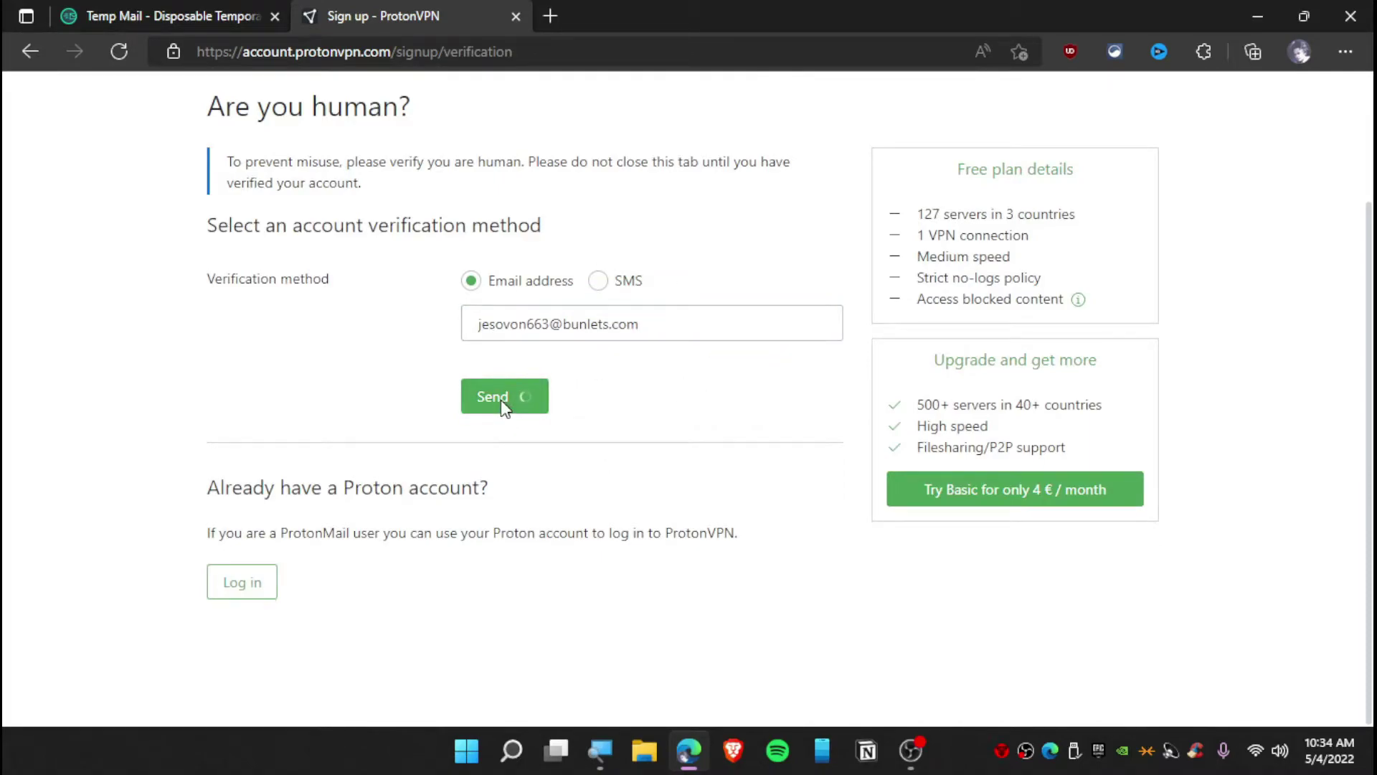
left_click(713, 307)
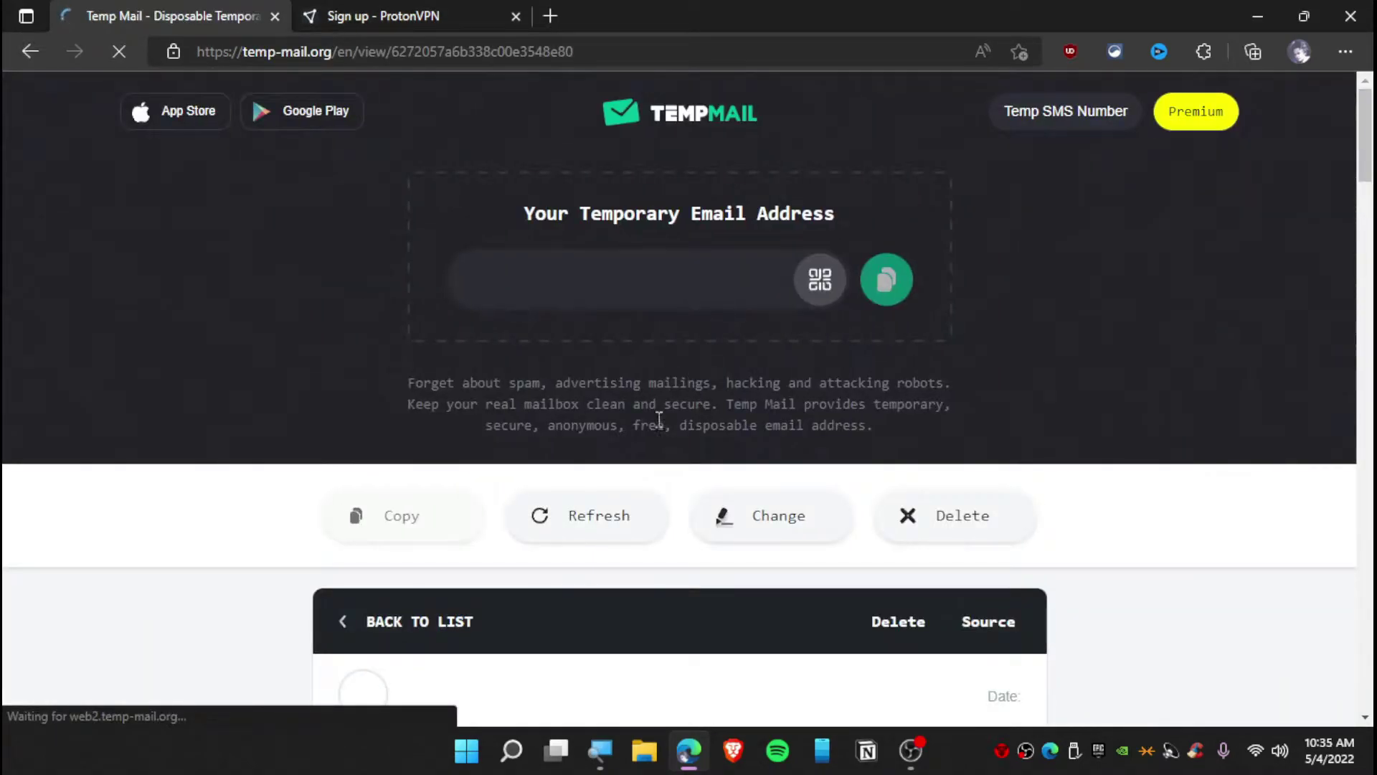
scroll(652, 430, "down", 8)
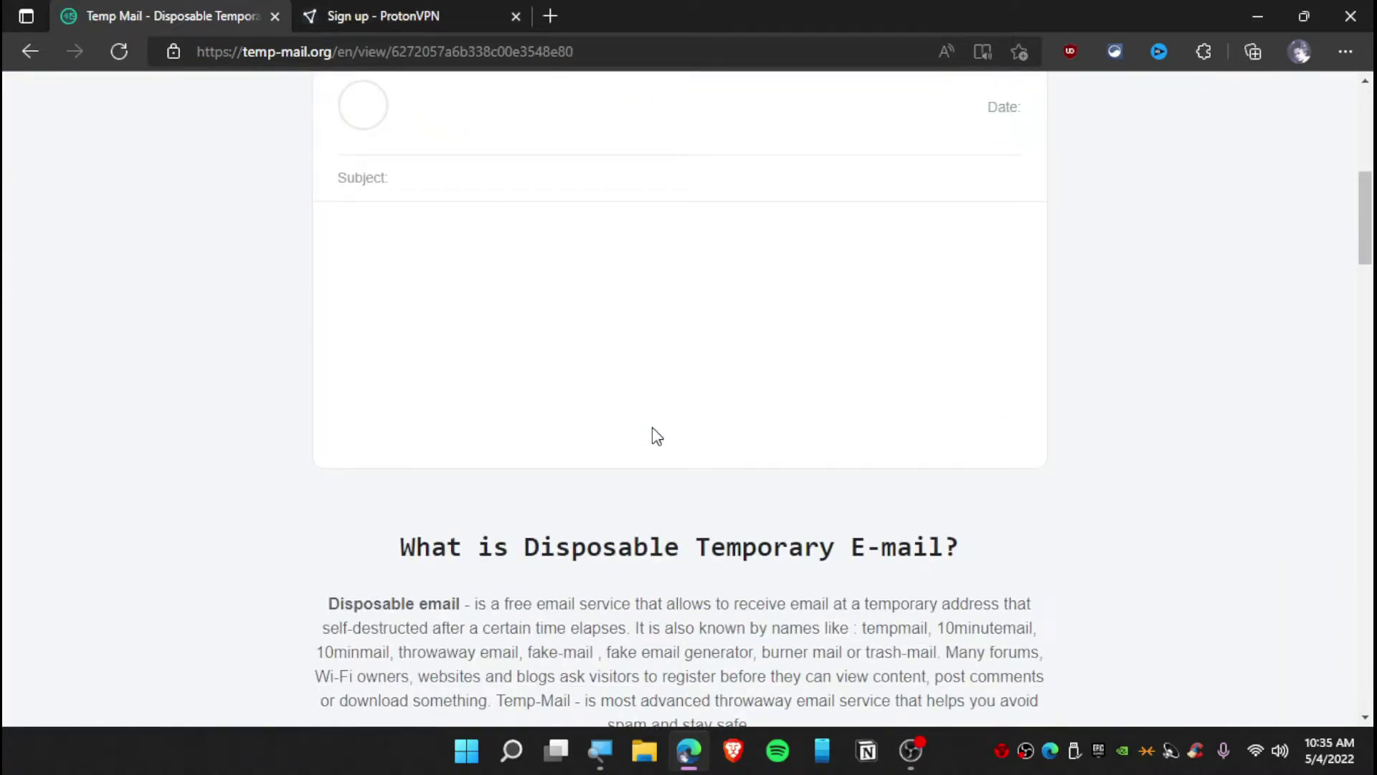
double_click(438, 283)
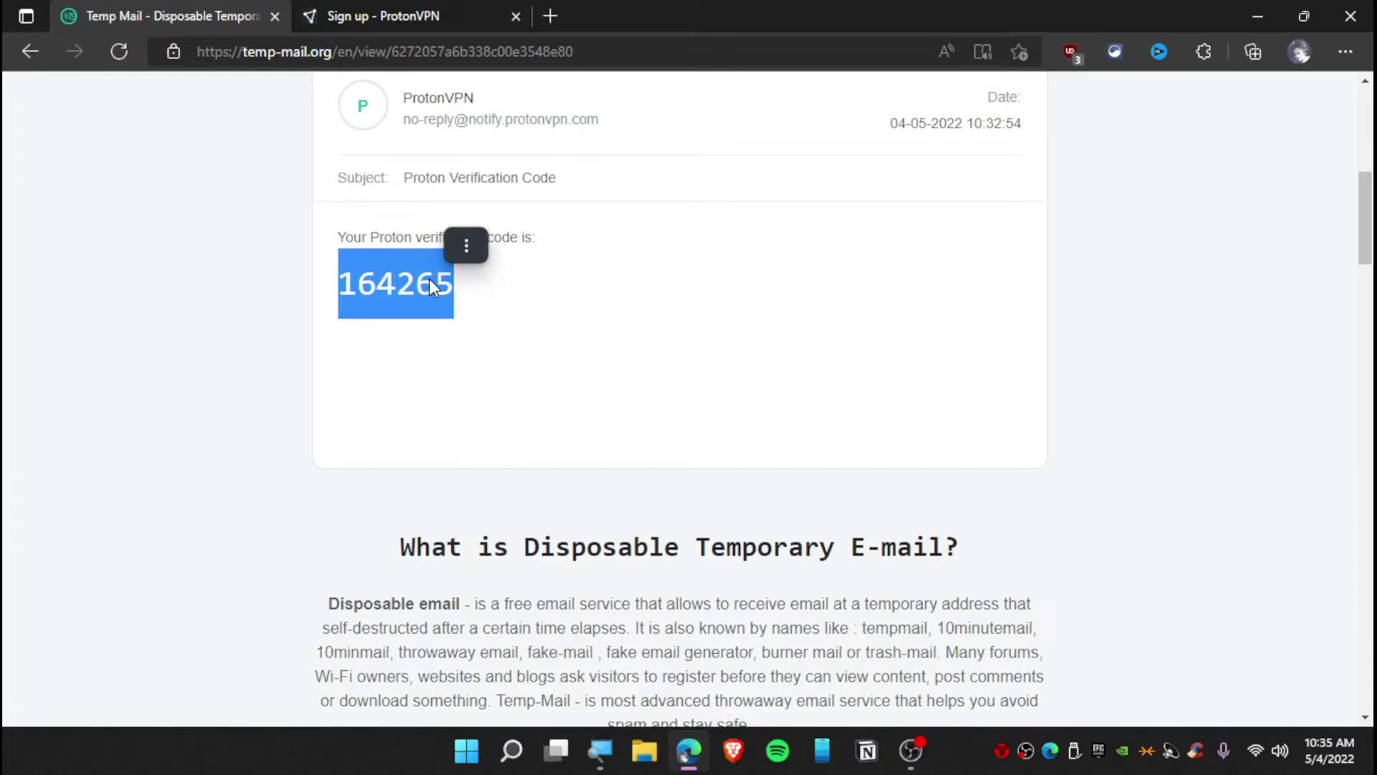
left_click(387, 10)
key("ctrl+v")
left_click(495, 391)
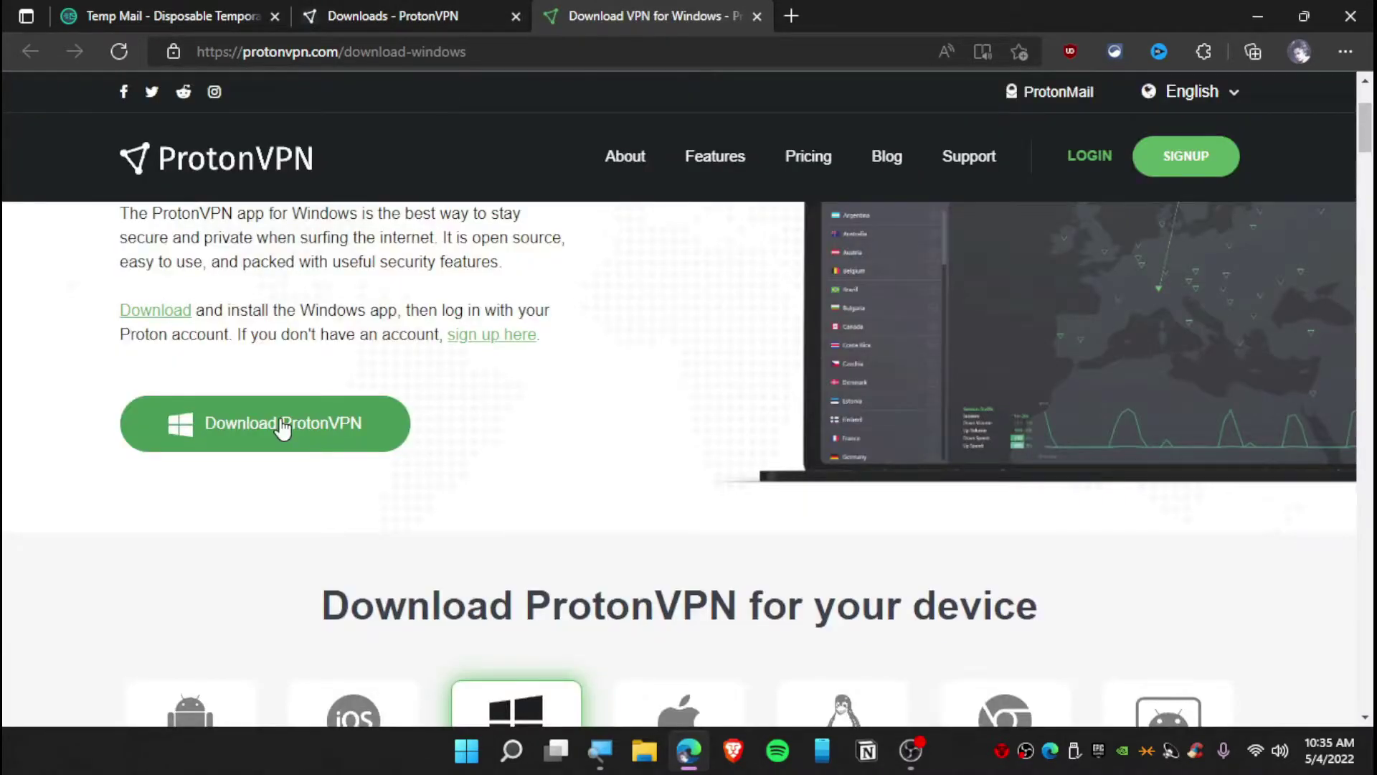
Step: Download ProtonVPN_win_v1.27.2.exe for Windows and open it from Edge's downloads
left_click(283, 428)
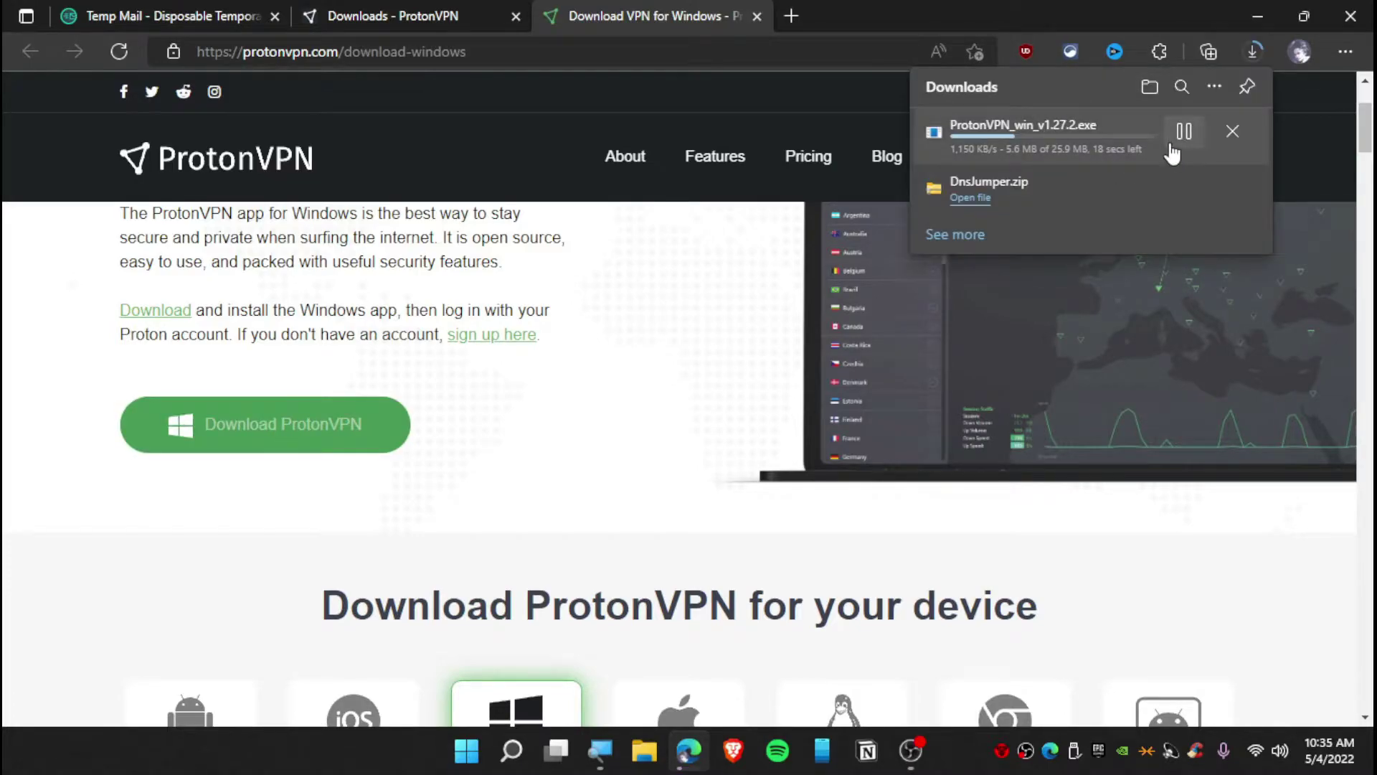
left_click(973, 141)
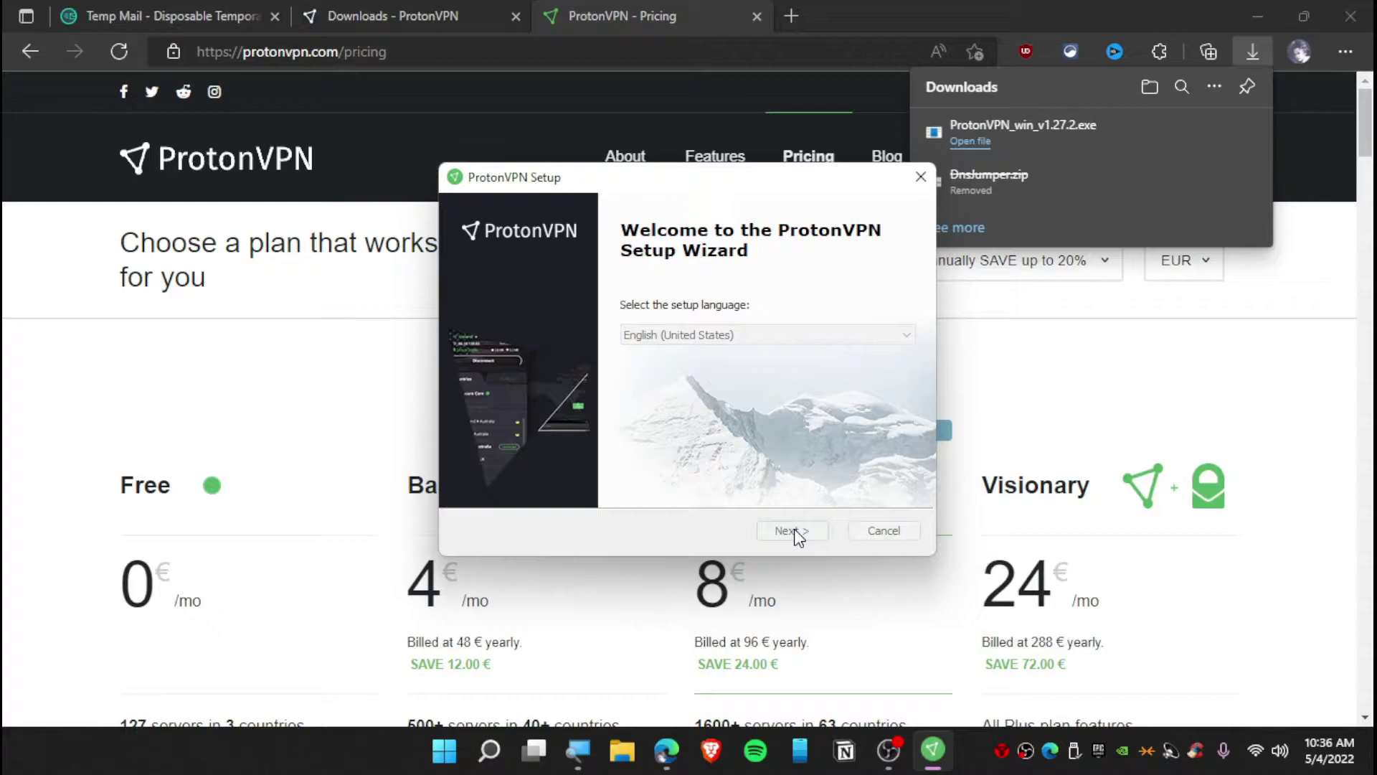
Step: Install ProtonVPN with the default language and folder, then finish the setup wizard
left_click(794, 527)
left_click(794, 528)
left_click(794, 528)
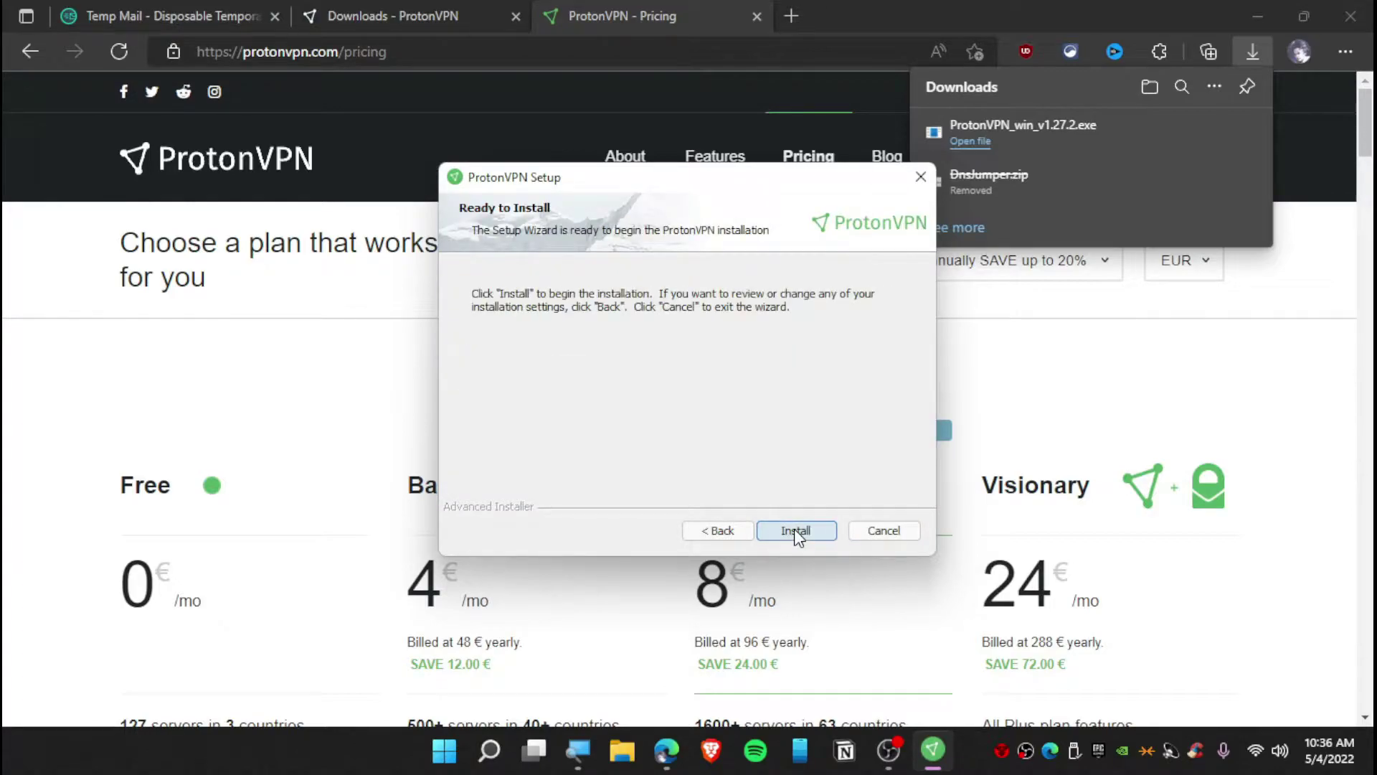
left_click(794, 528)
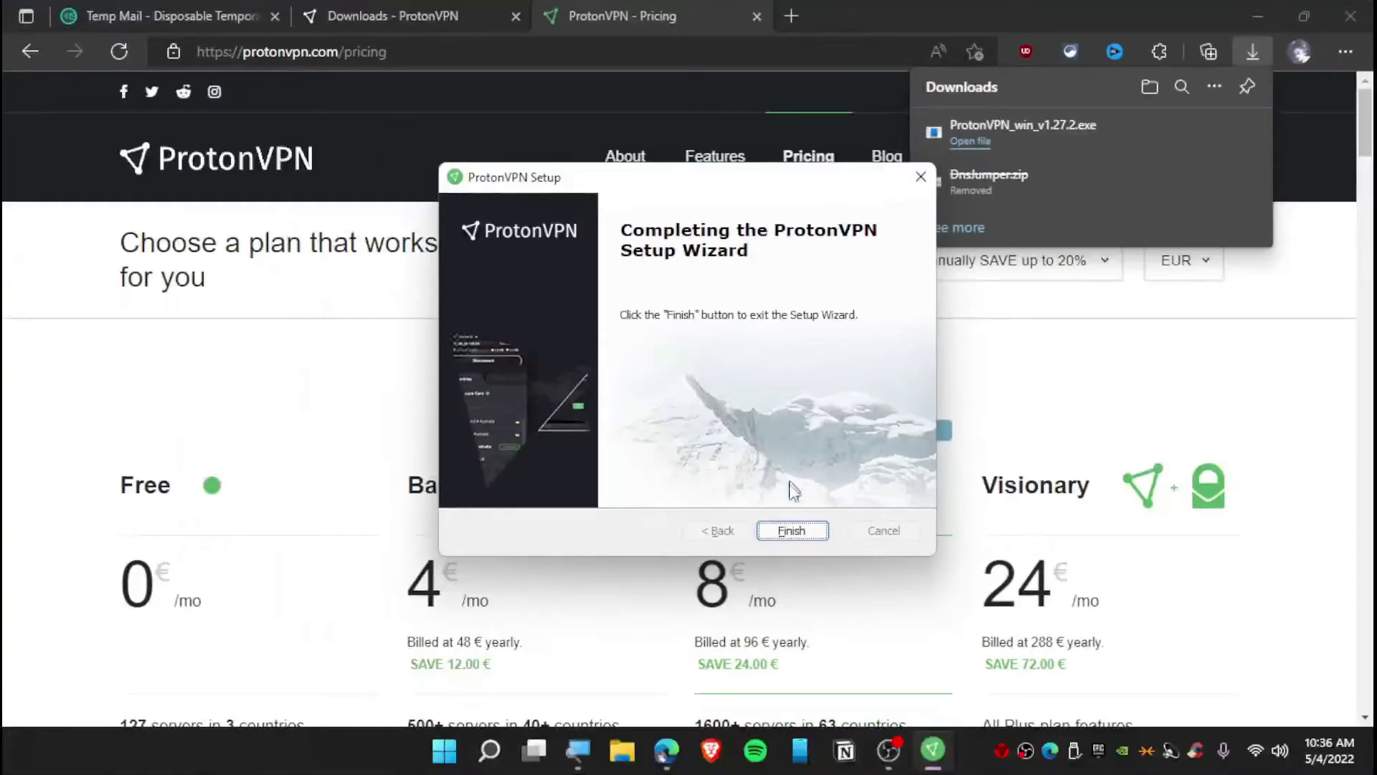
left_click(791, 529)
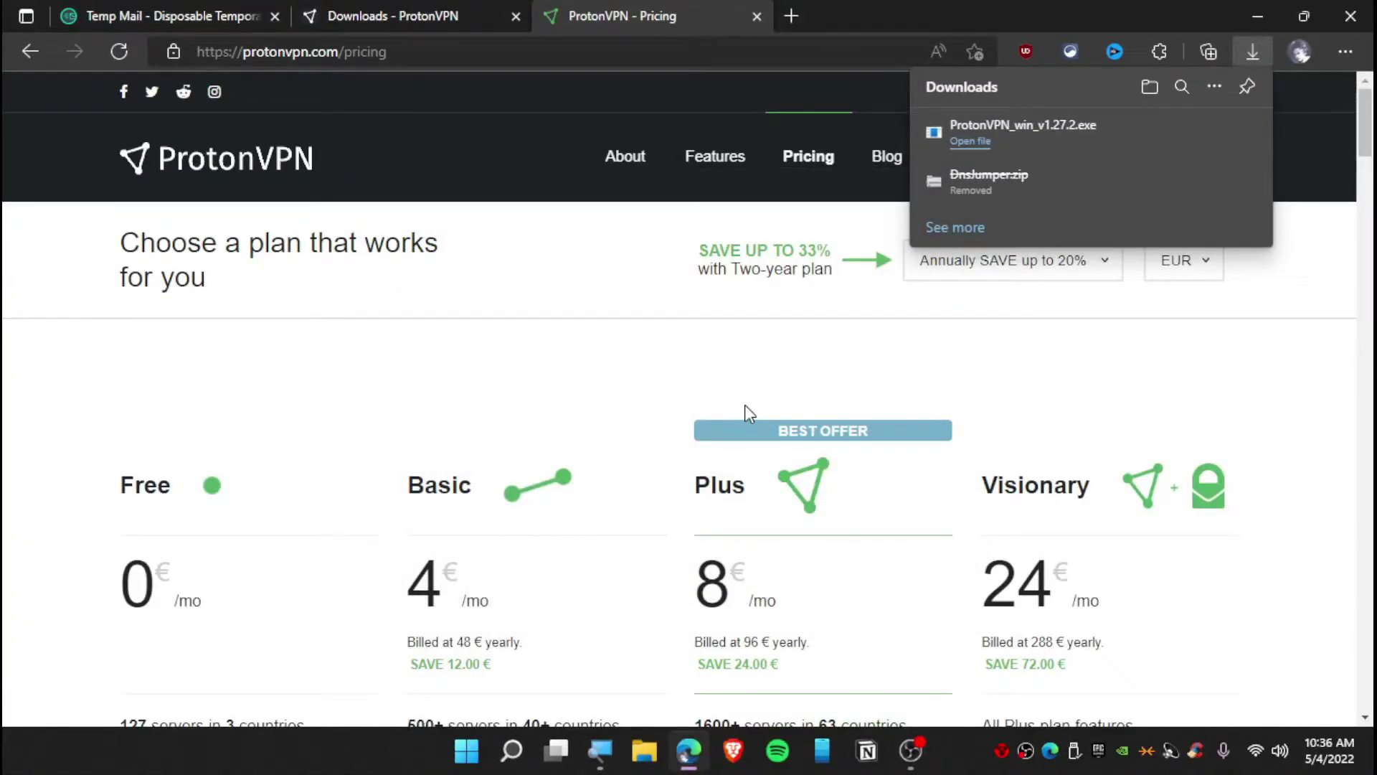
Step: Launch ProtonVPN from Start search and log in with the account password
left_click(466, 750)
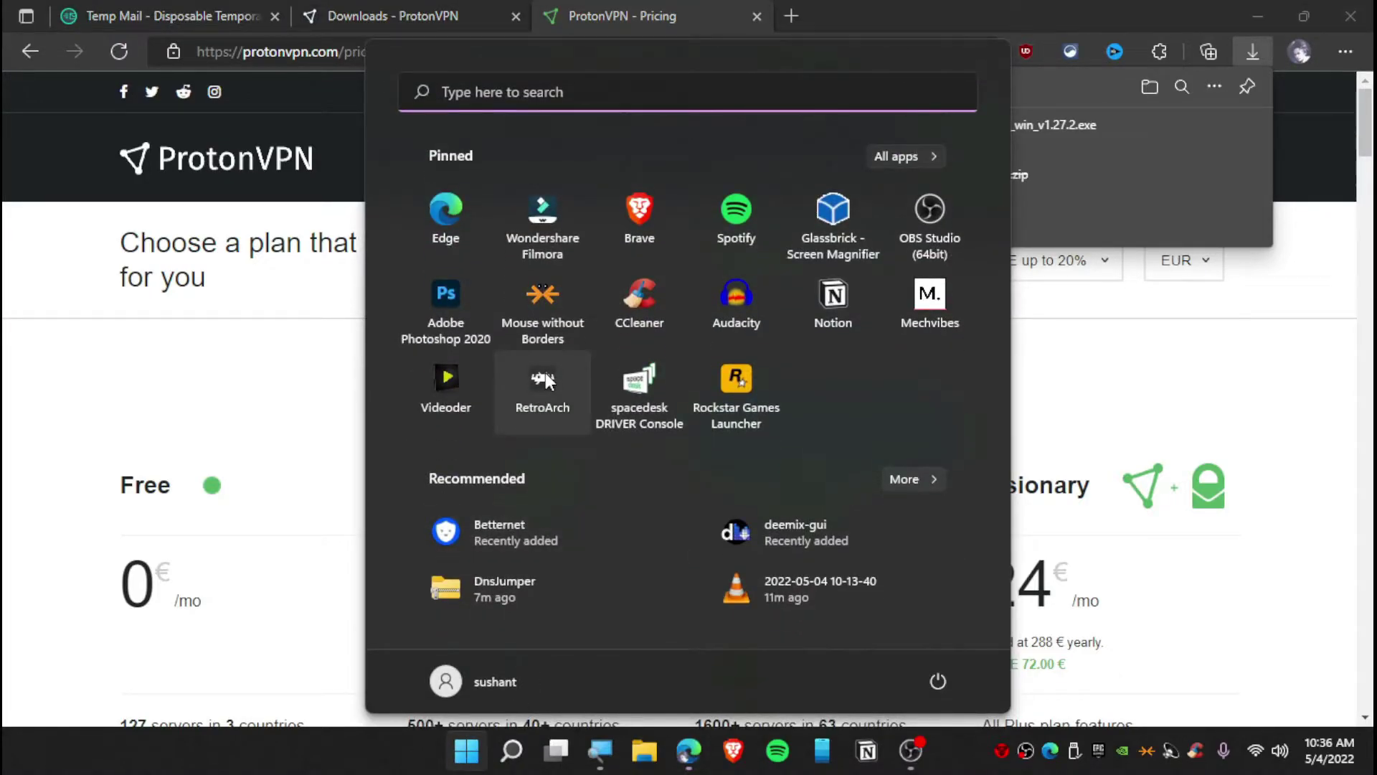
type("protonVPN")
key("Return")
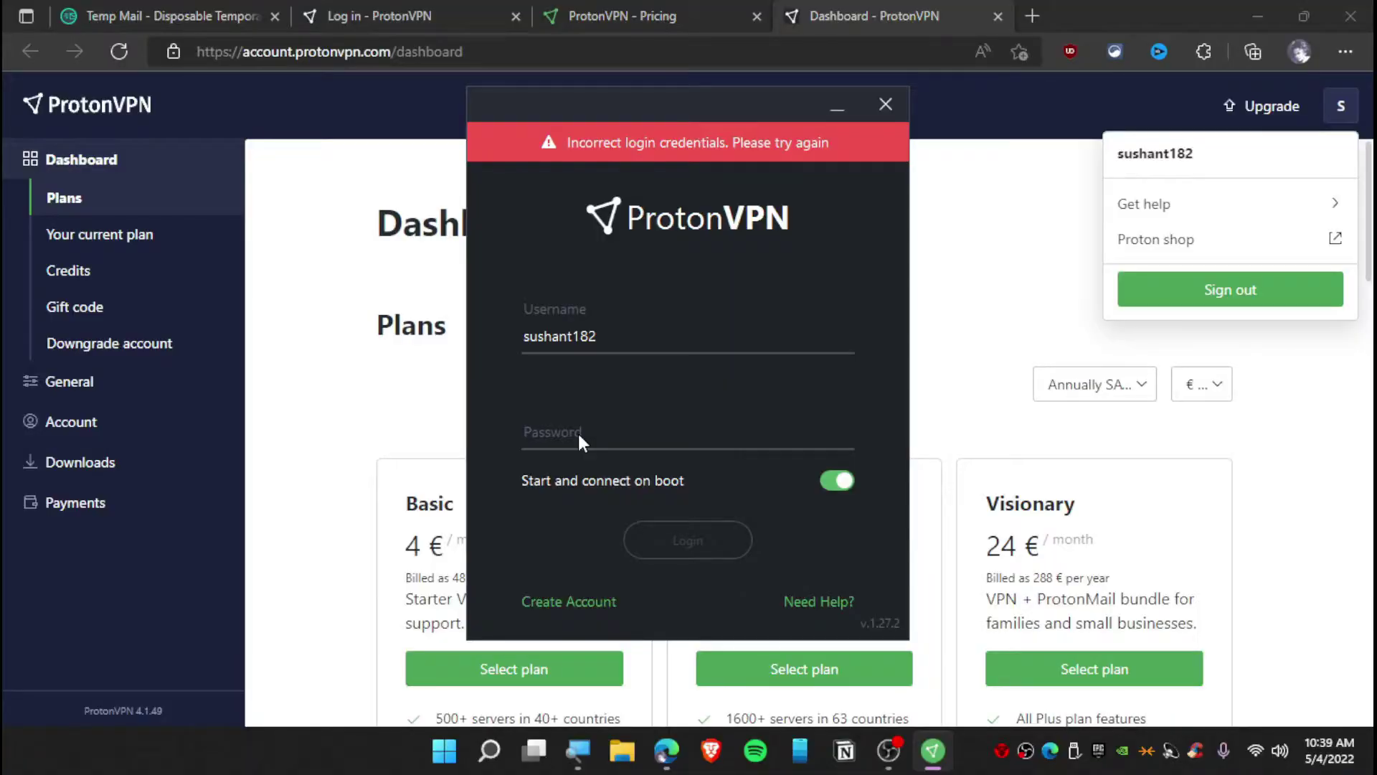
left_click(578, 431)
type("••")
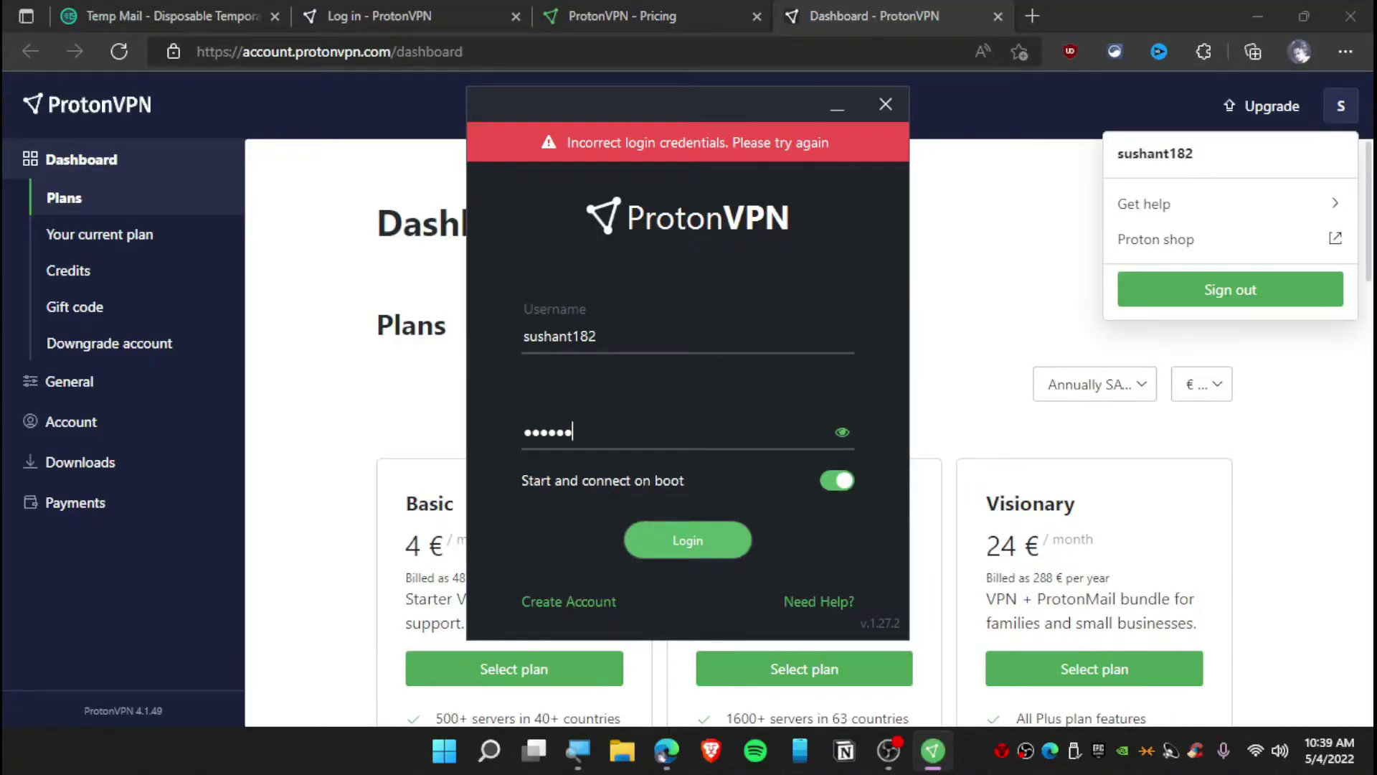
key("Return")
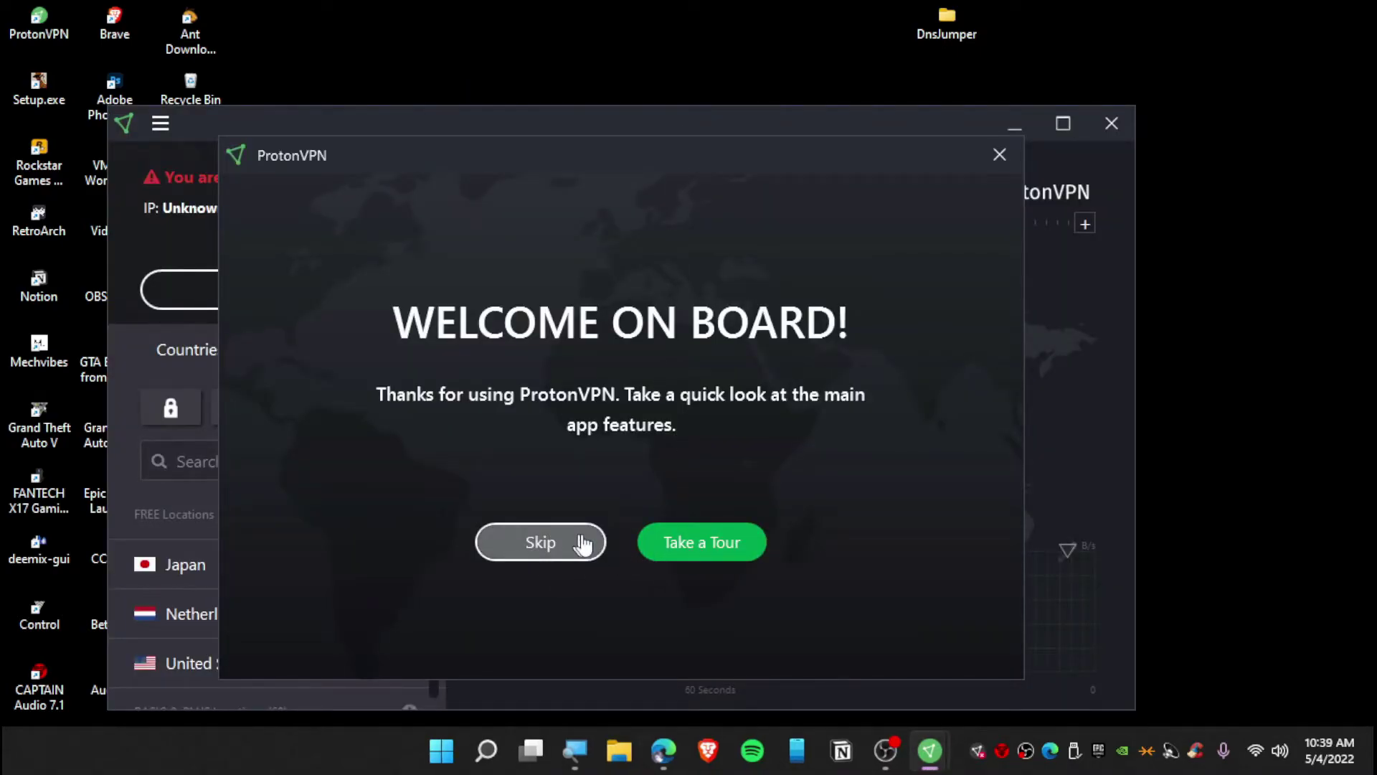
Step: Skip the welcome tour, Quick Connect to free server NL-FREE#18, and hide the window
left_click(541, 542)
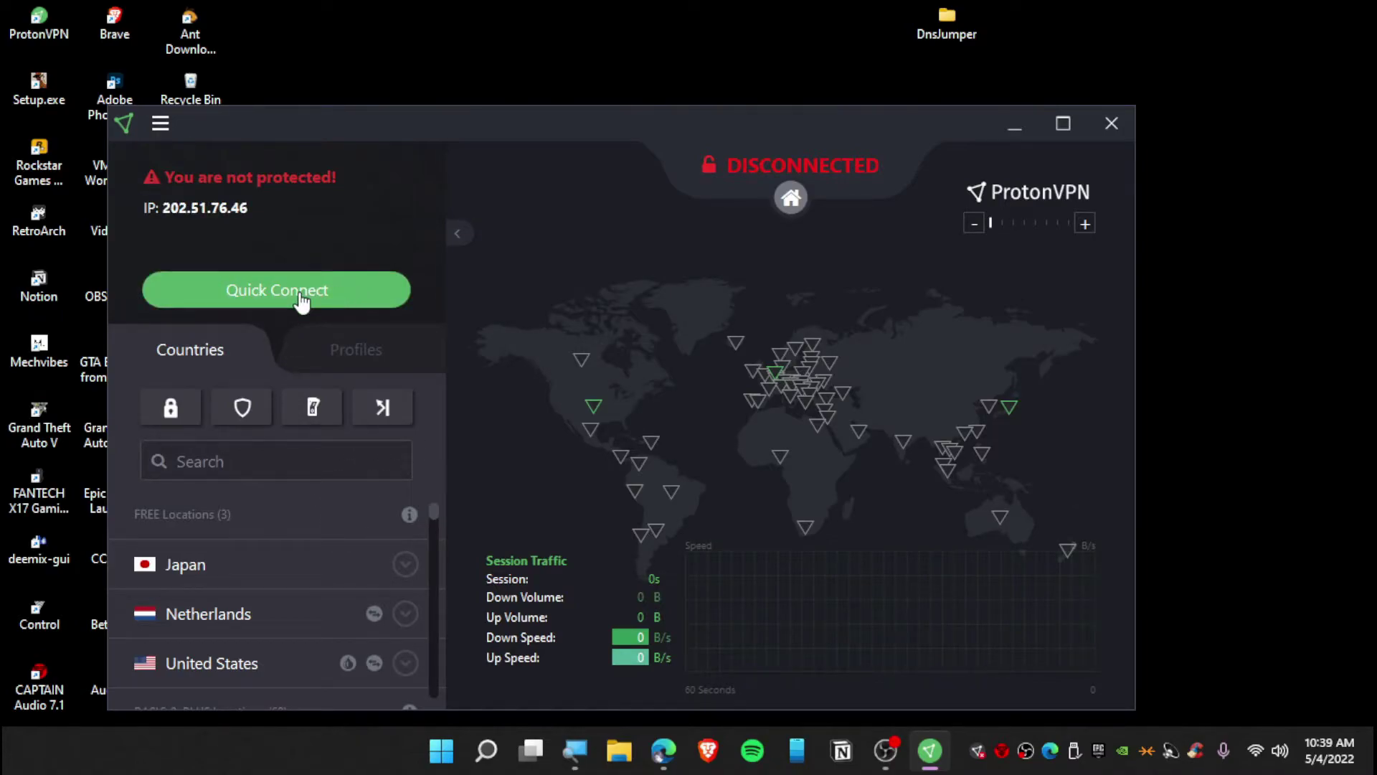
left_click(300, 300)
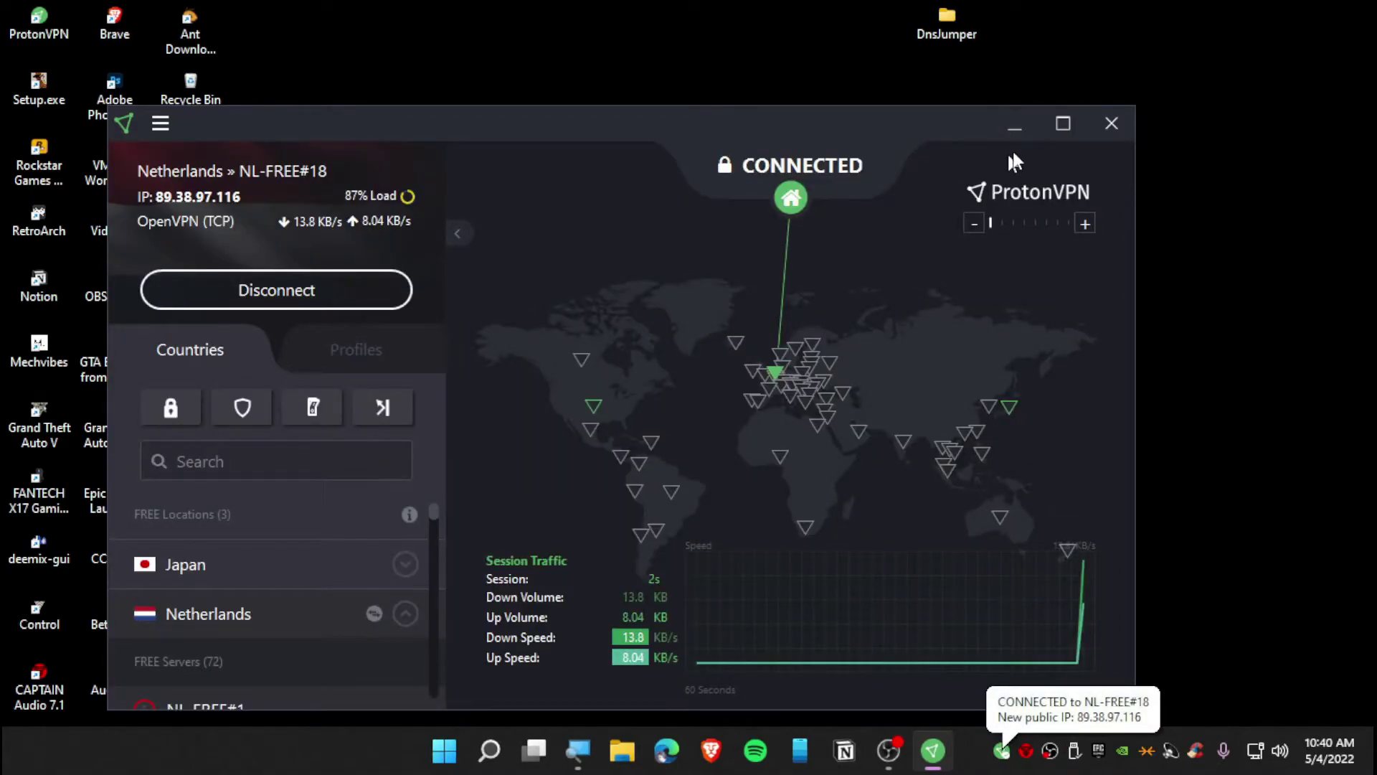
left_click(1016, 126)
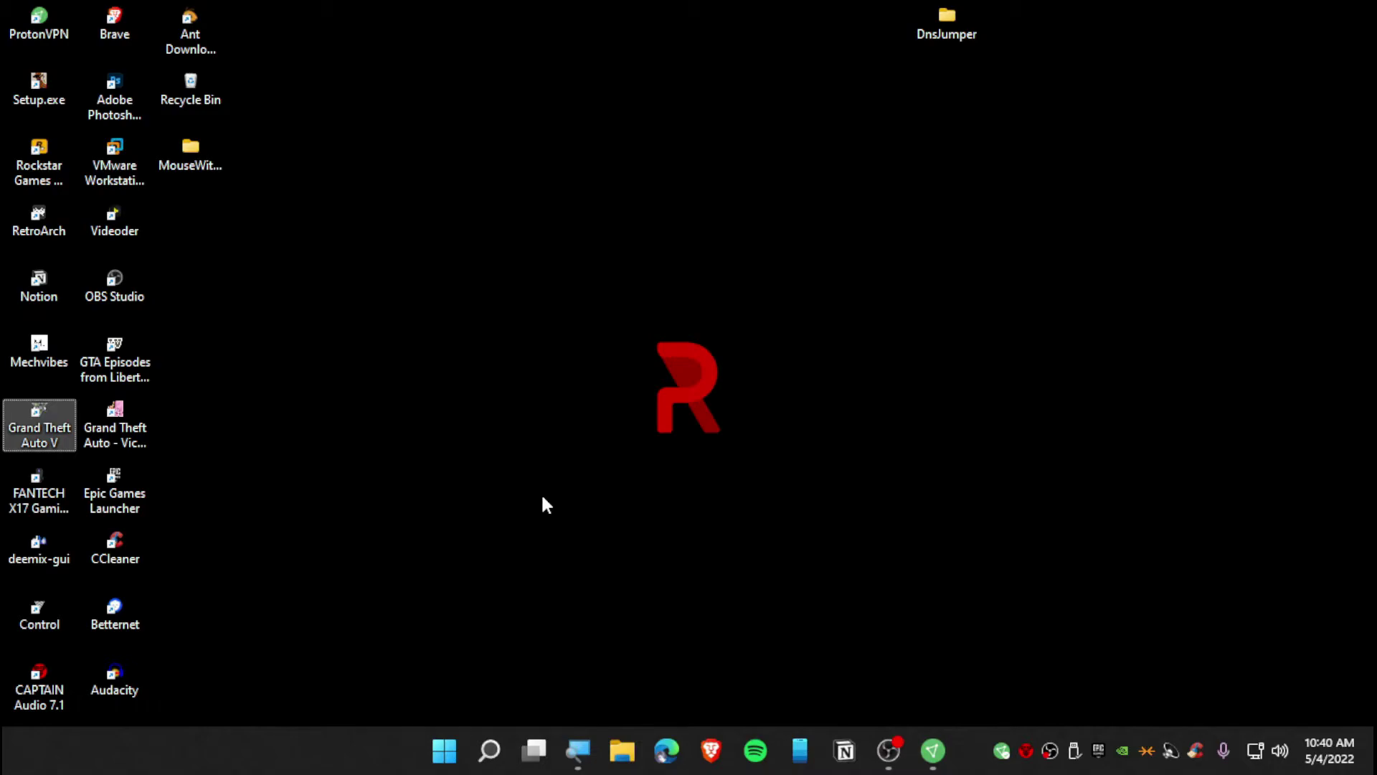
Step: Launch Grand Theft Auto V from its desktop shortcut
left_click(682, 468)
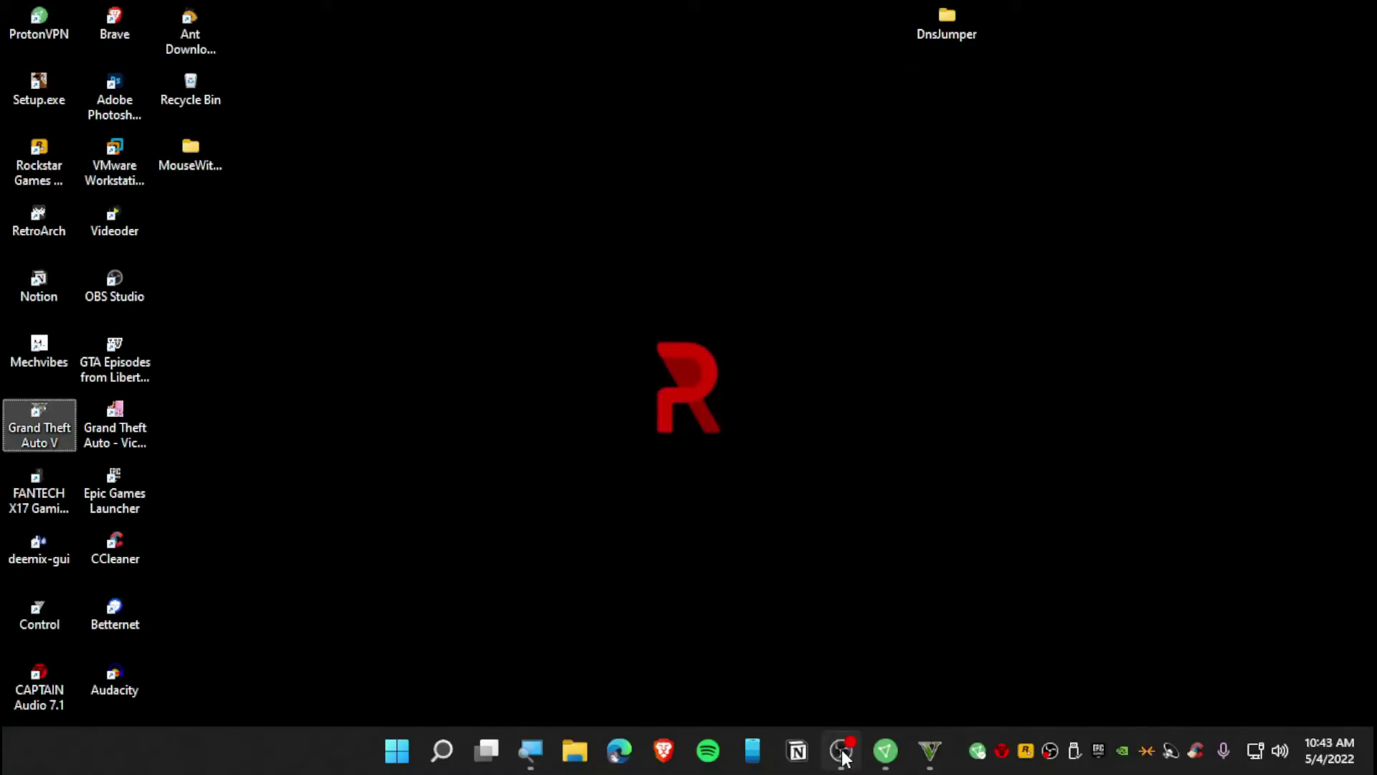
Step: Disconnect the ProtonVPN connection from its taskbar window, then hide the window again
left_click(841, 750)
left_click(842, 751)
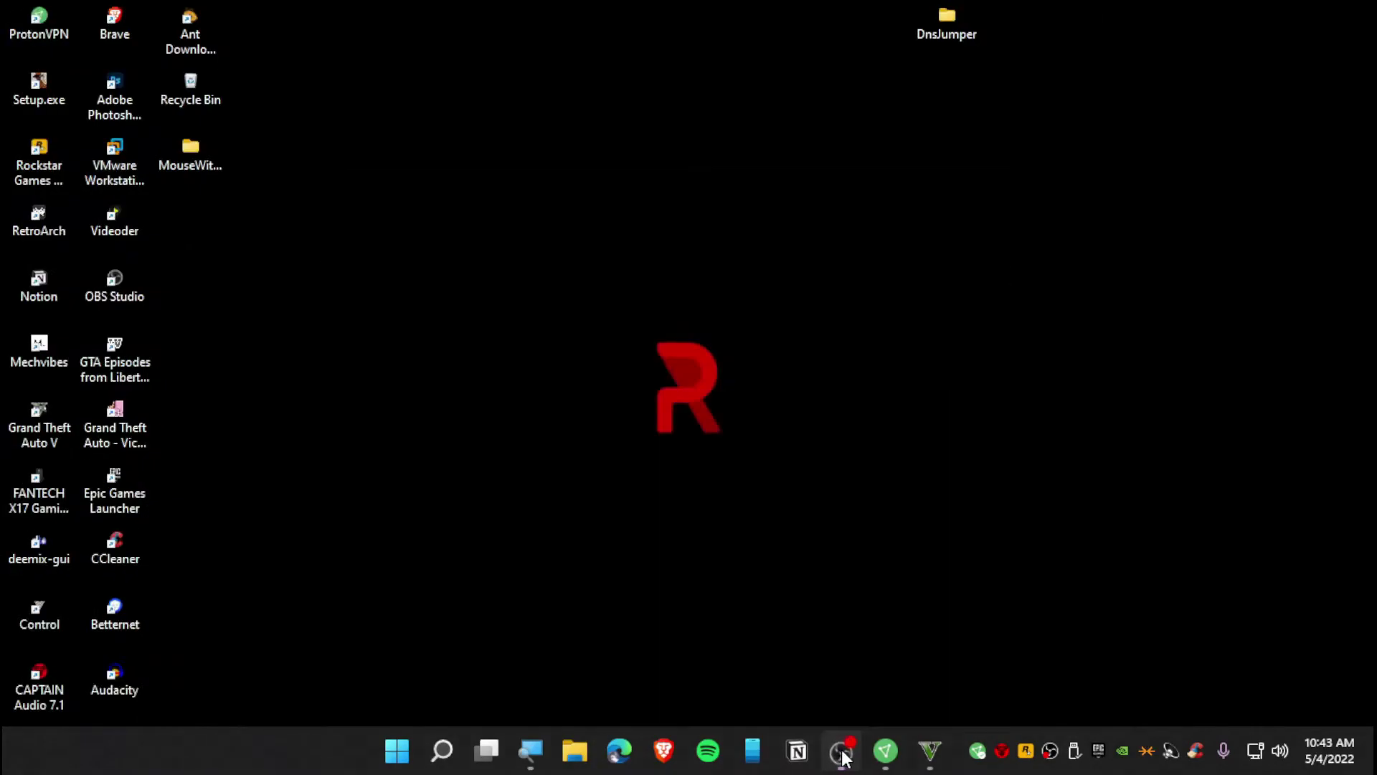
left_click(887, 751)
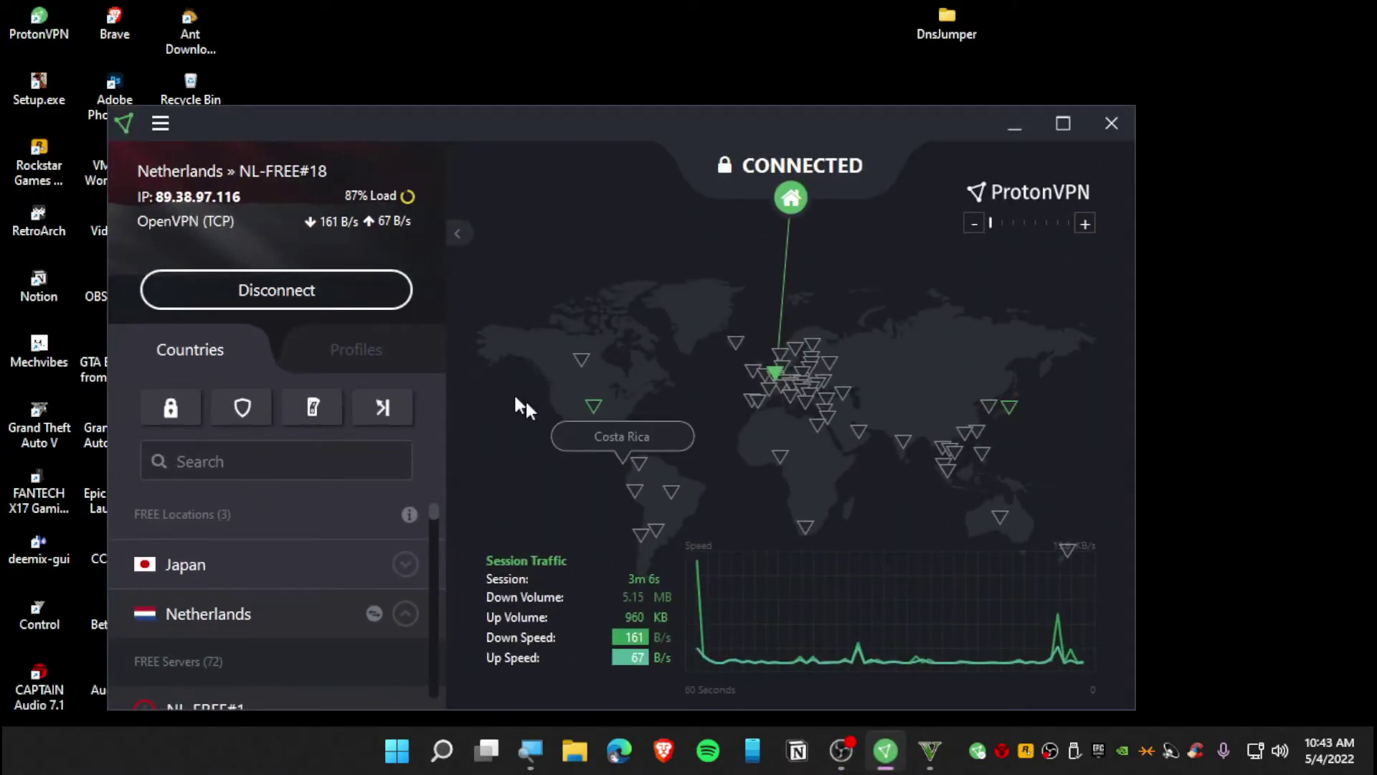
left_click(313, 294)
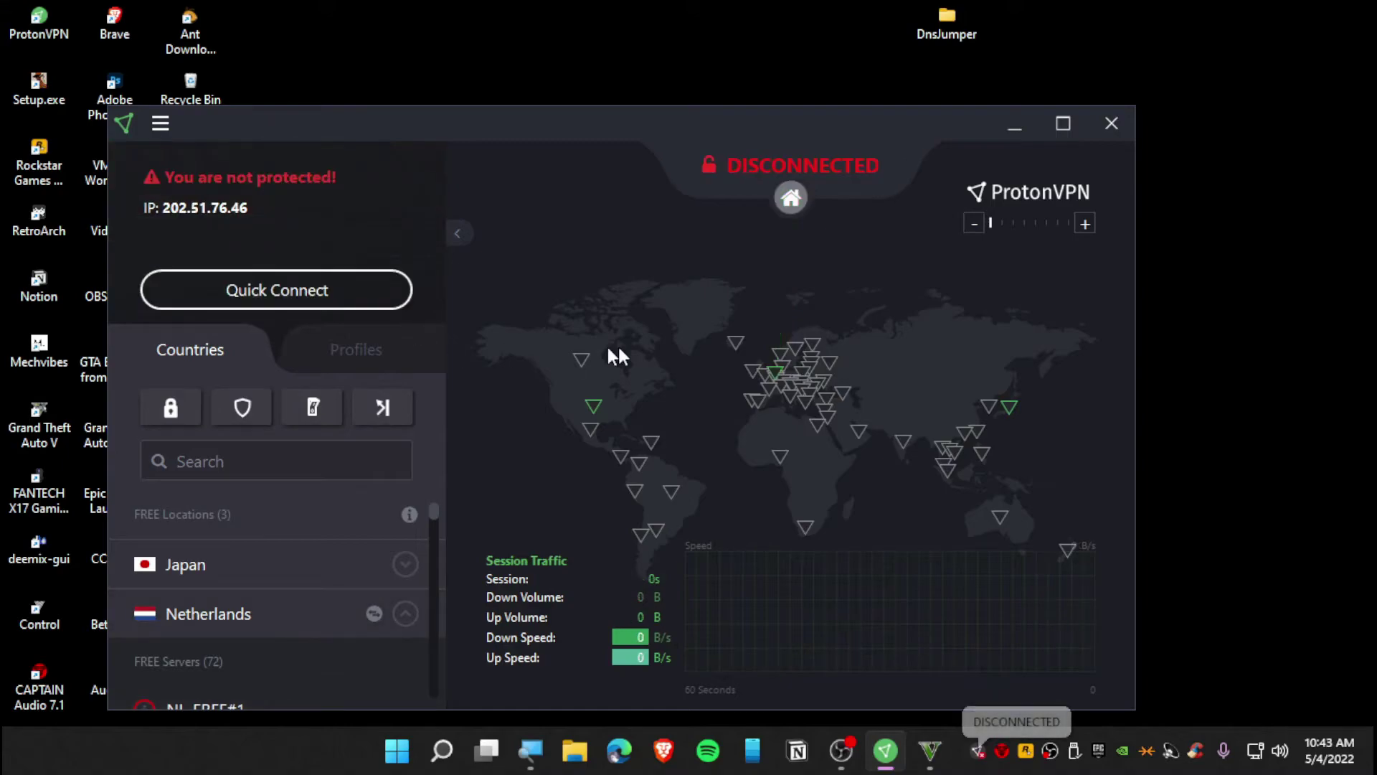
left_click(1014, 134)
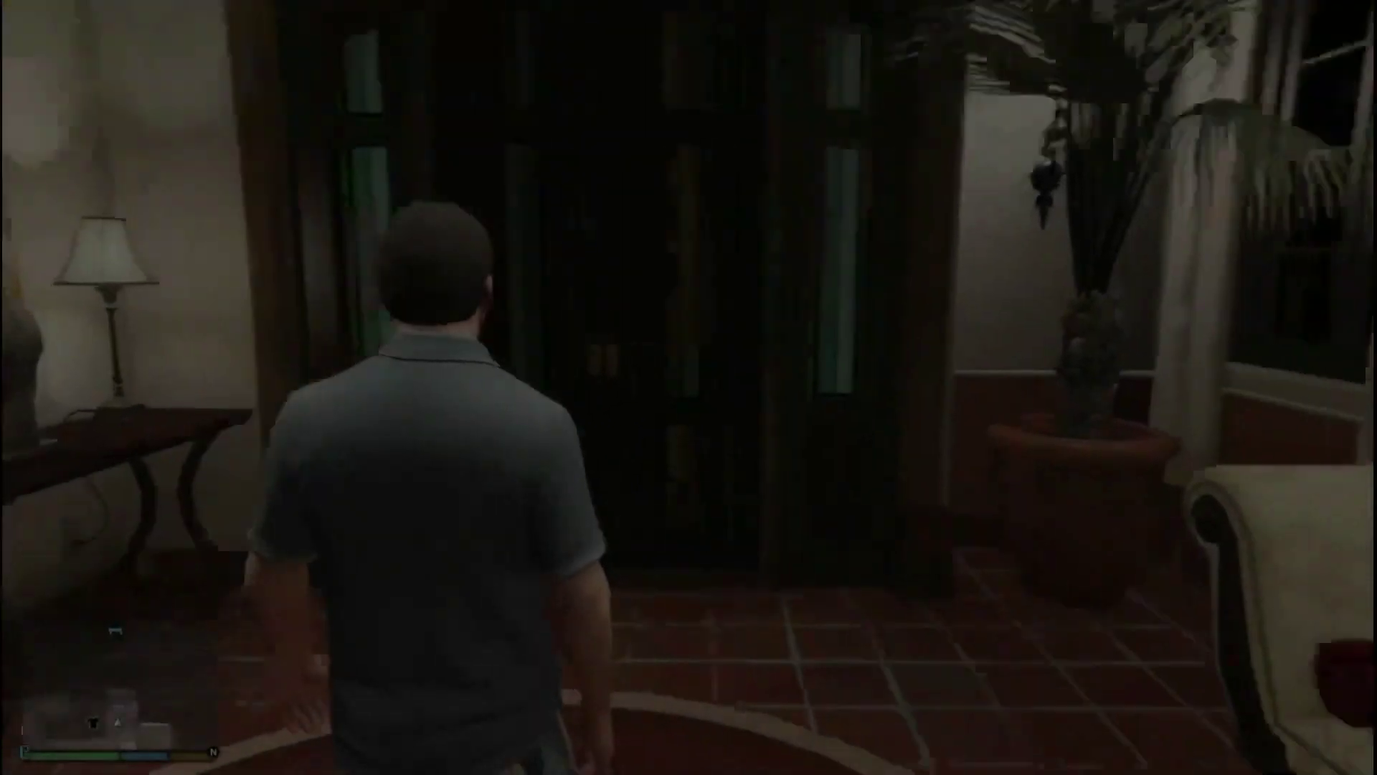
Step: Walk out to the black car, get in, then open the pause menu's GTA Online page
key("w")
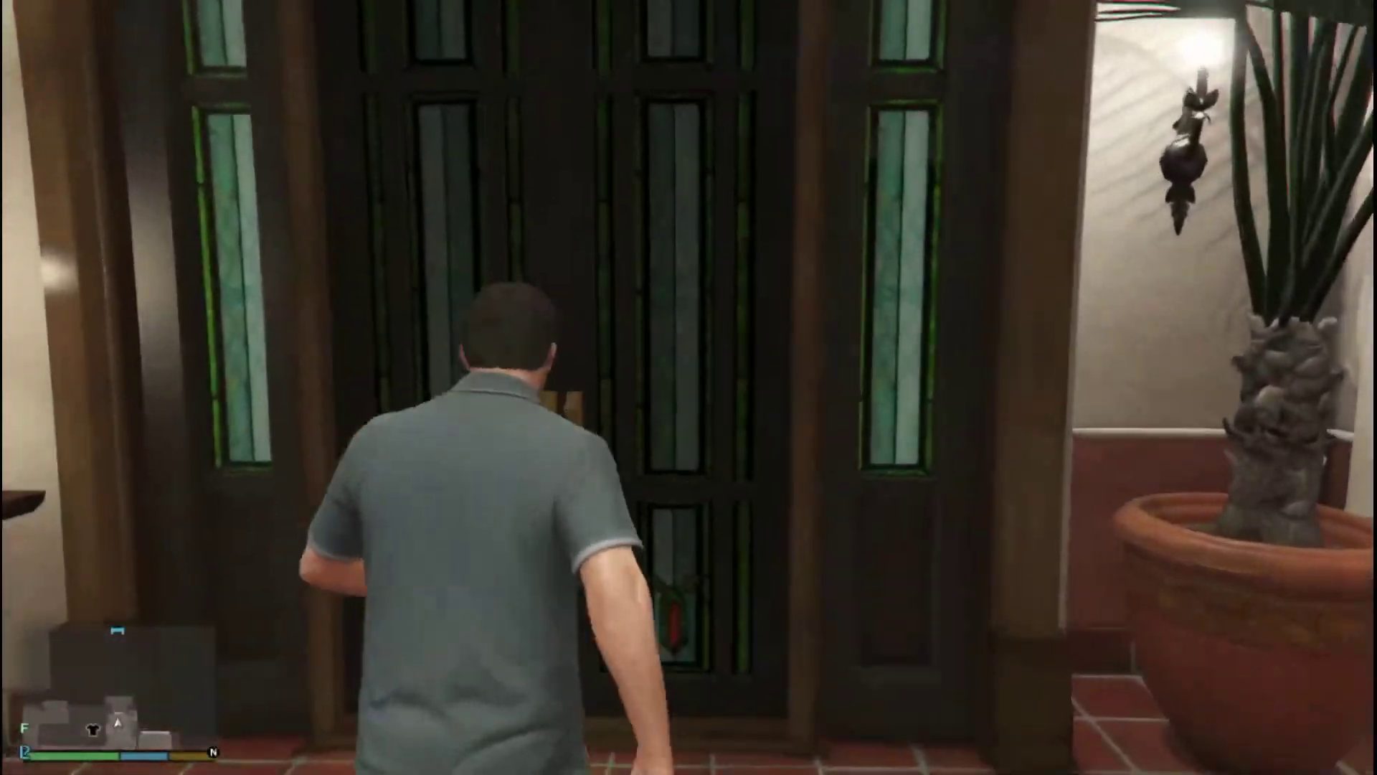
key("w")
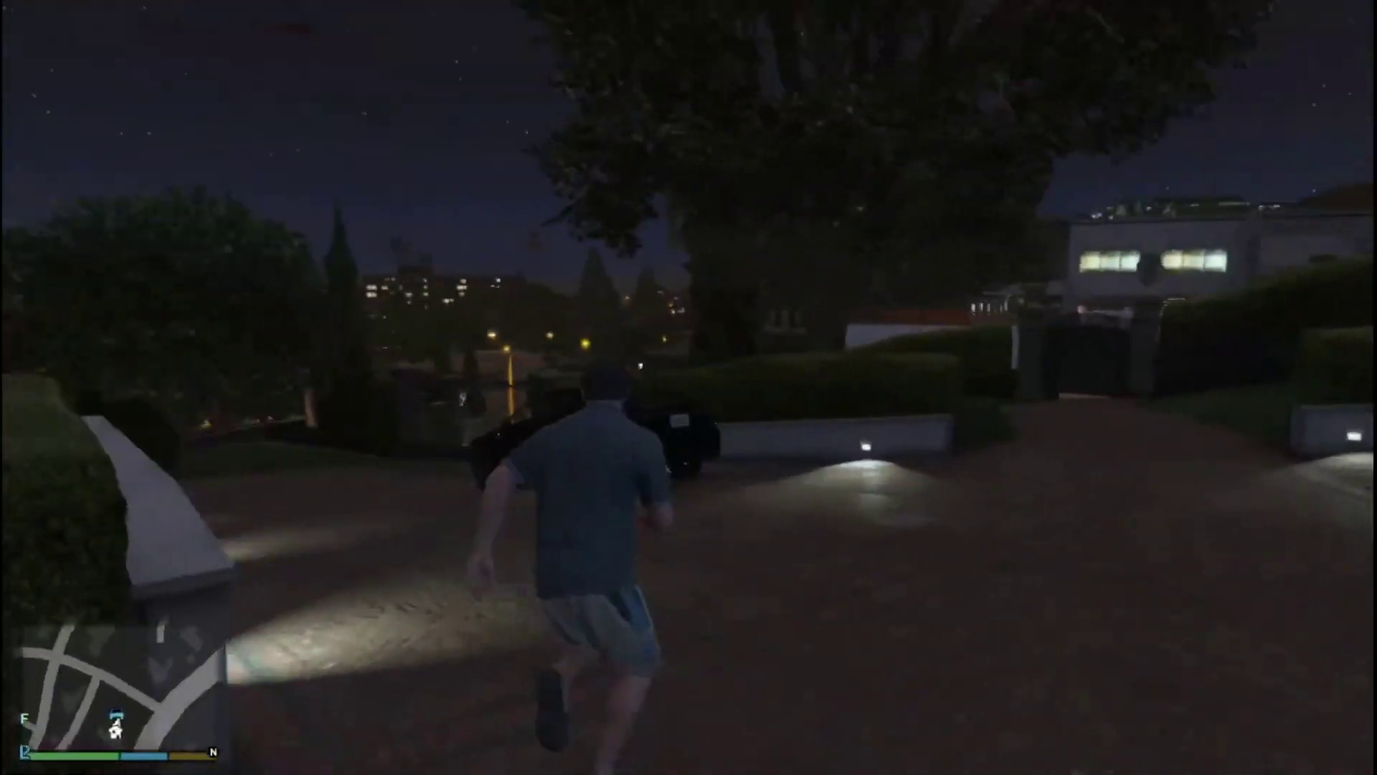
key("f")
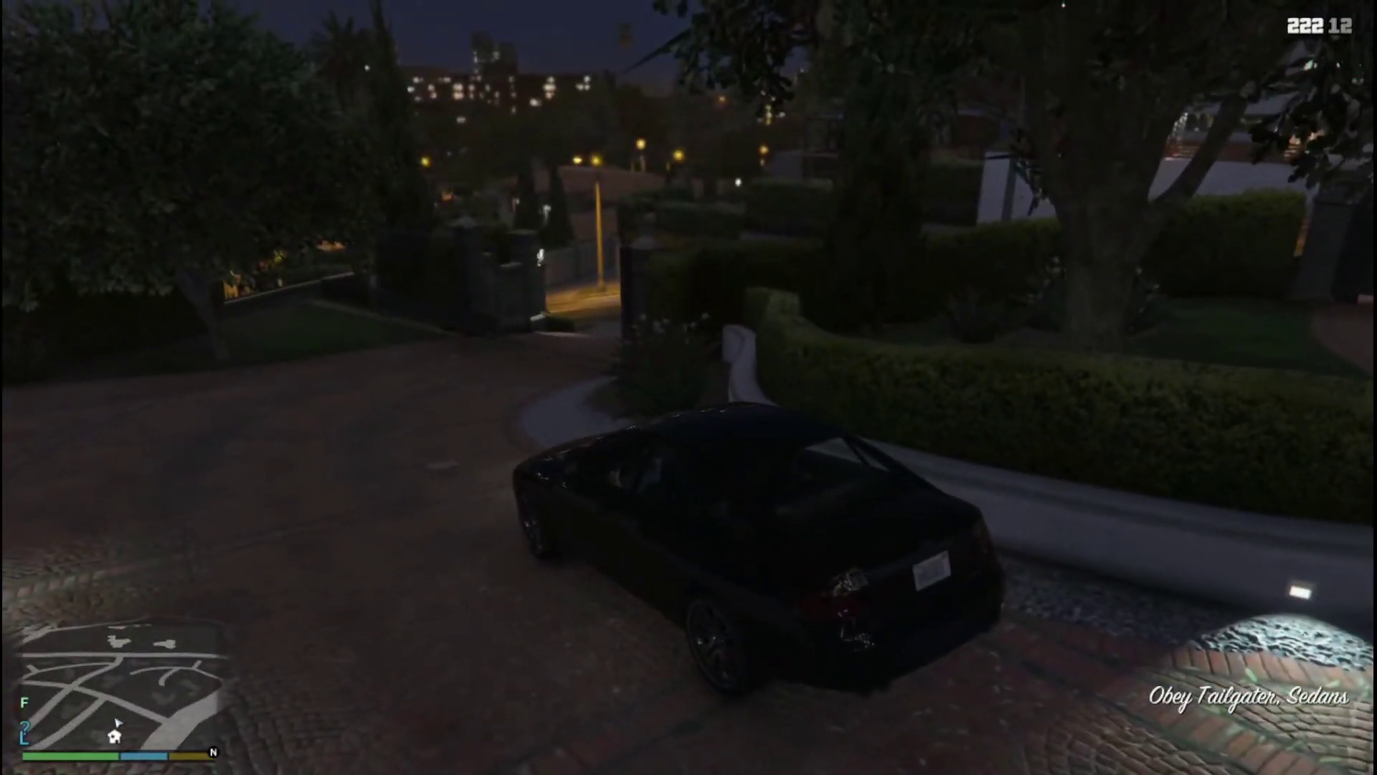
key("Escape")
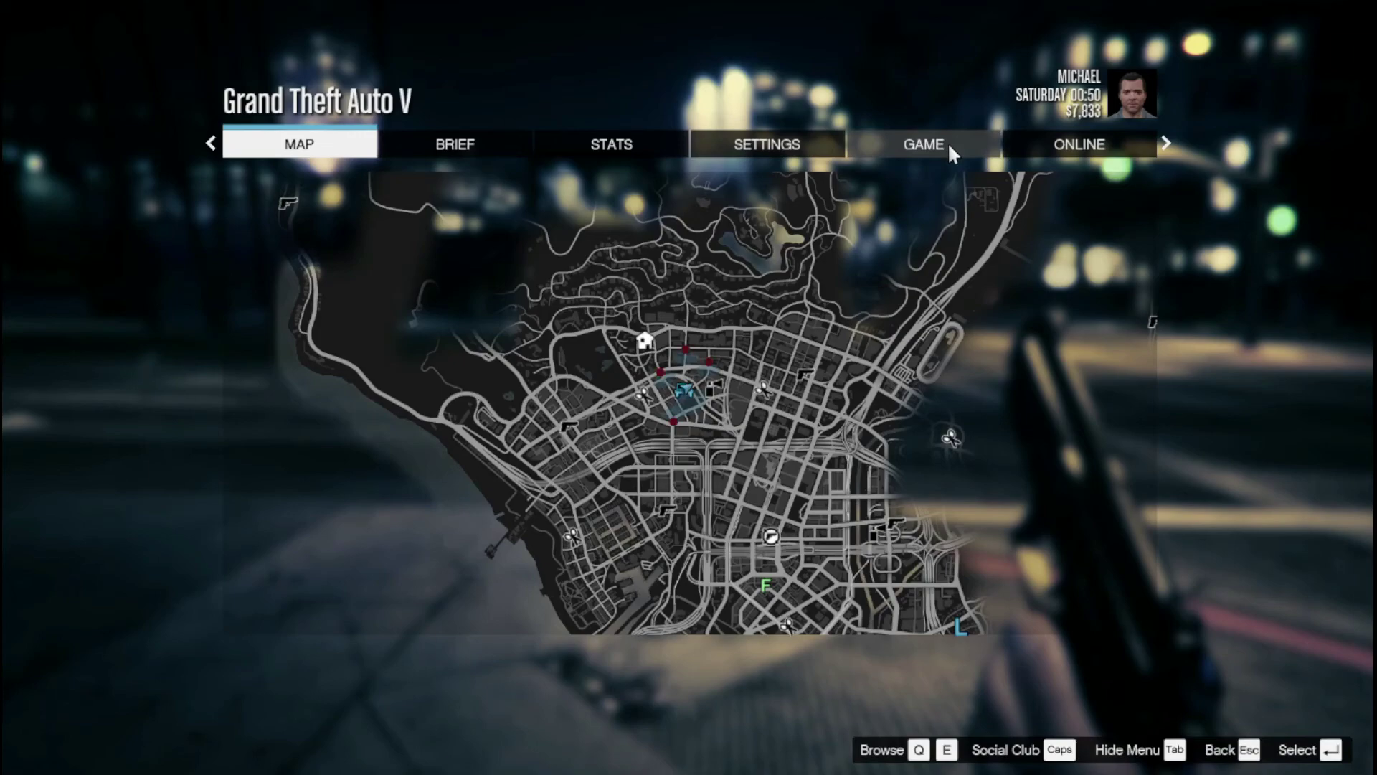
left_click(1077, 148)
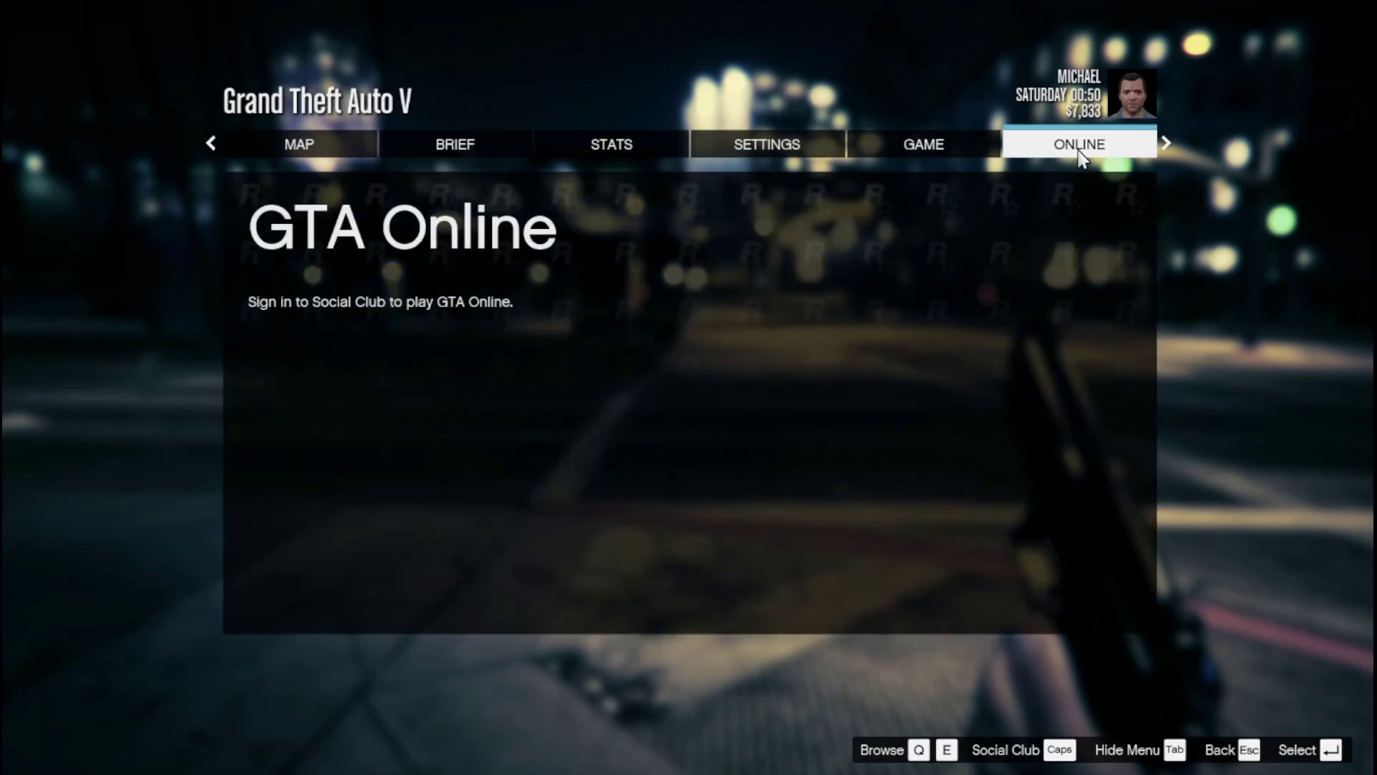